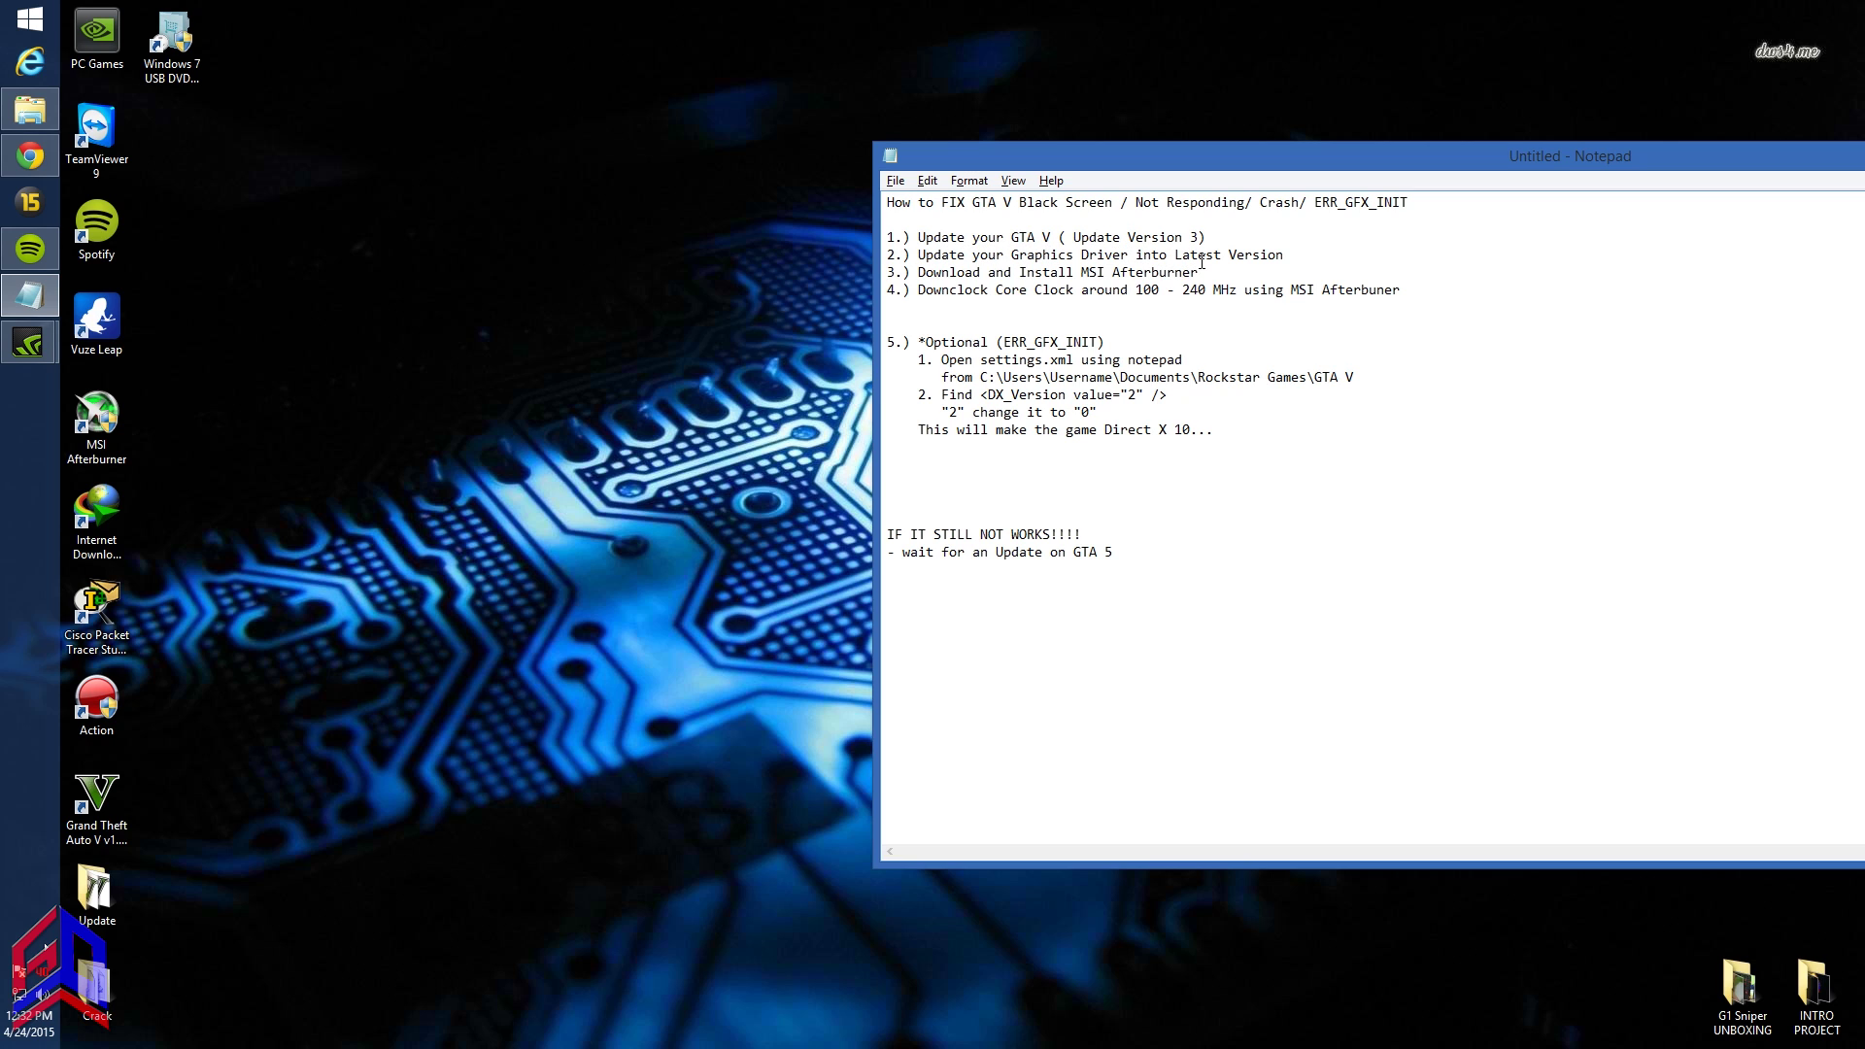
- Look over the GeForce page in the browser, then minimize the browser to reveal the notes
{"action": "left_click", "coordinate": [47, 161]}
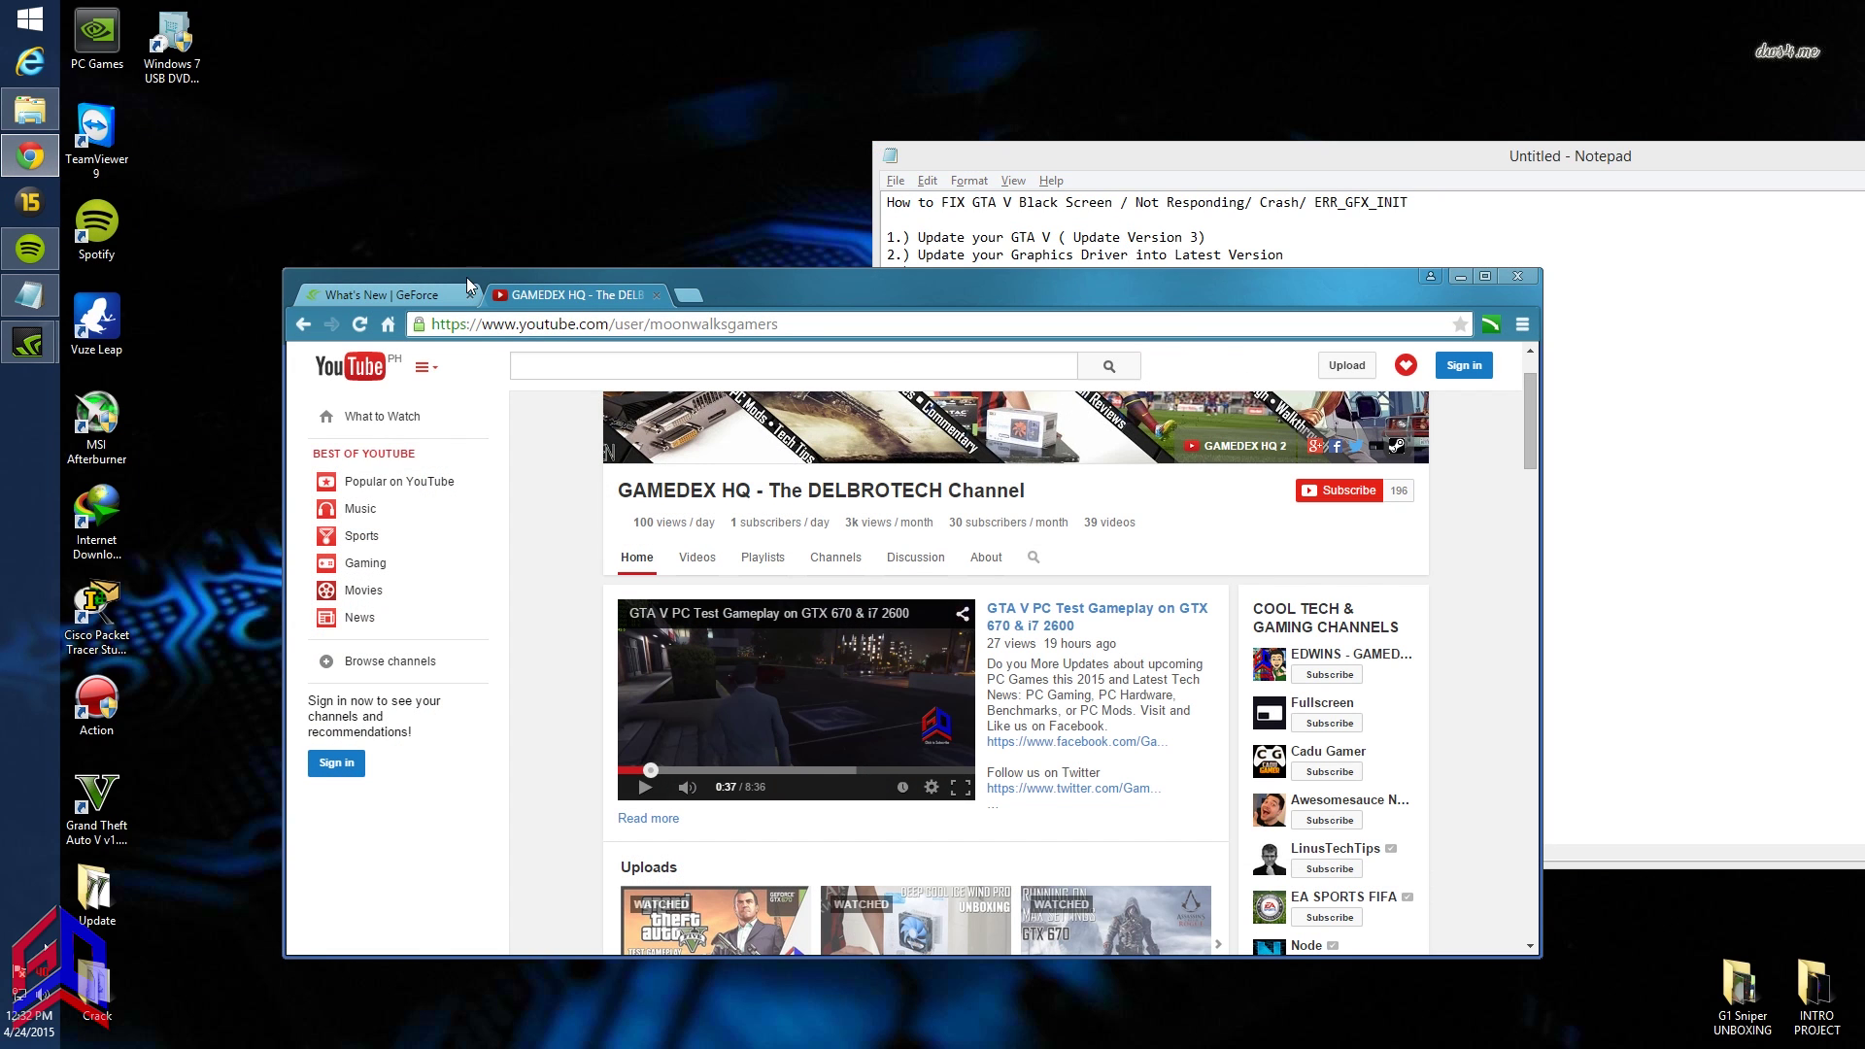
{"action": "left_click", "coordinate": [439, 289]}
{"action": "scroll", "coordinate": [916, 434], "scroll_direction": "down", "scroll_amount": 5}
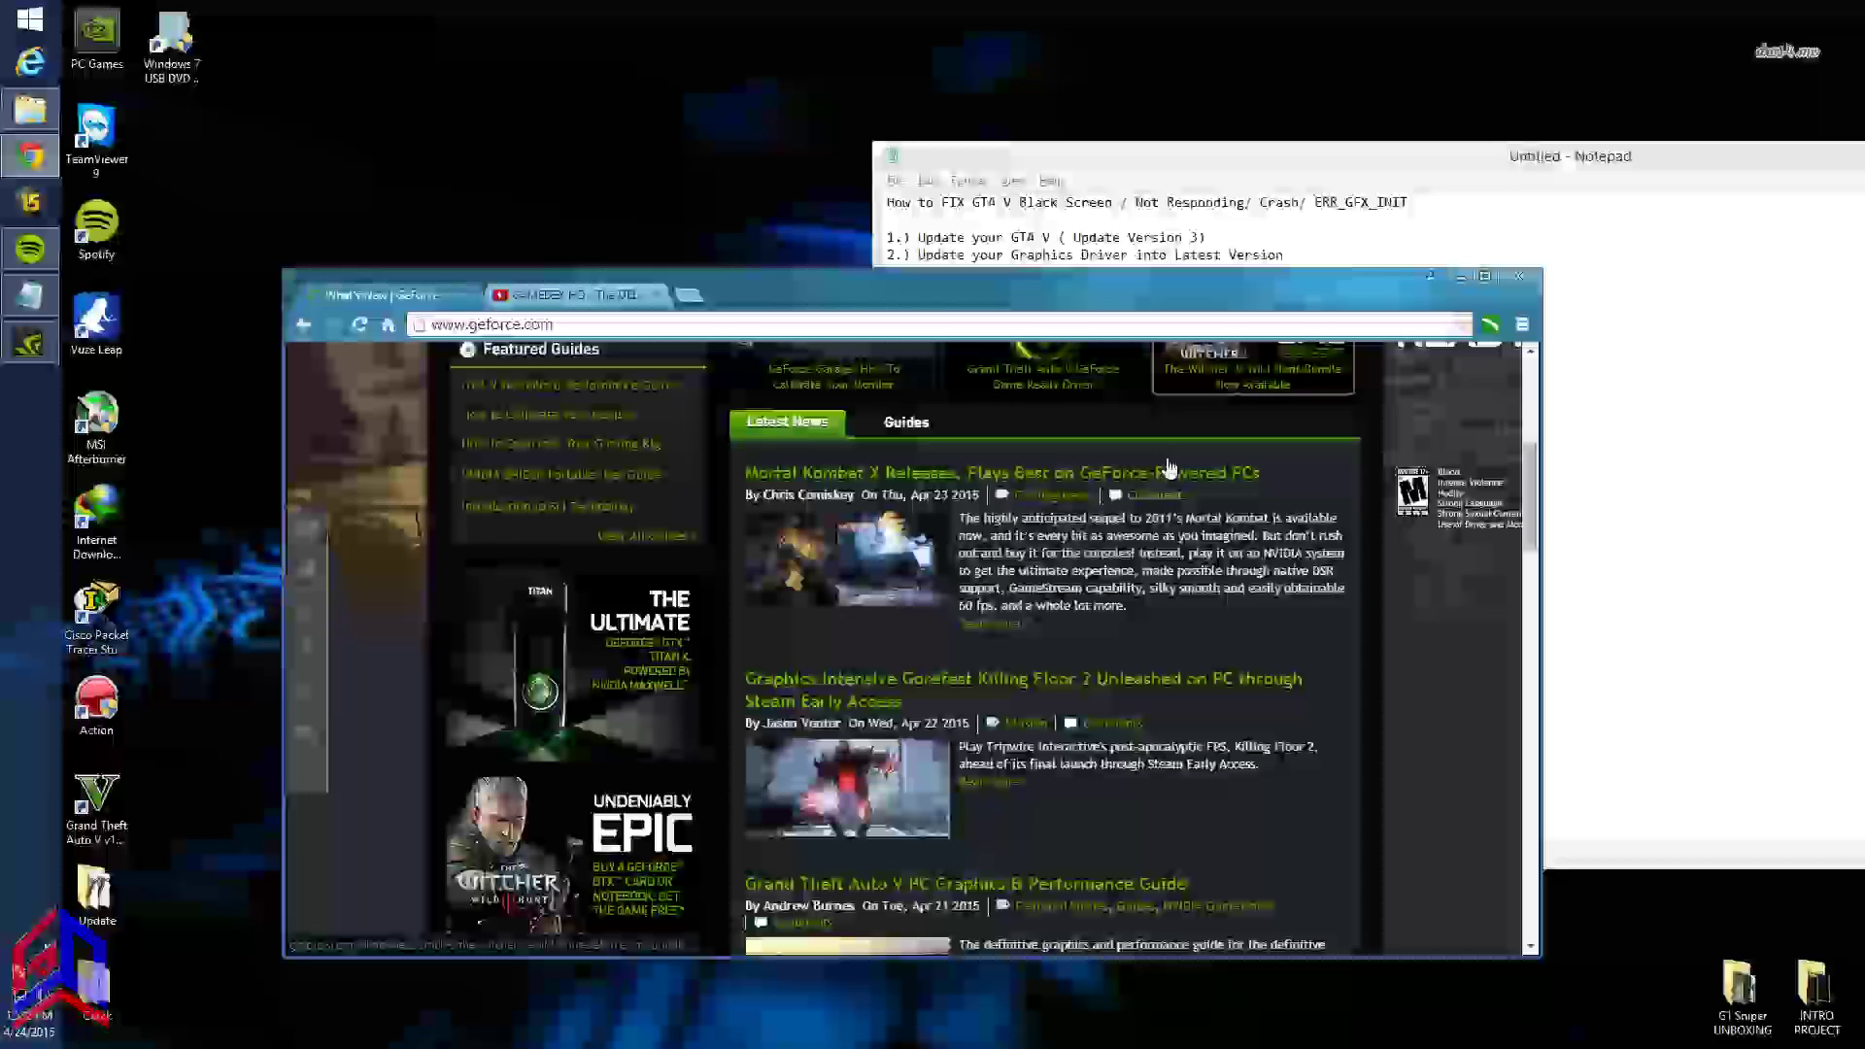
{"action": "left_click", "coordinate": [1460, 278]}
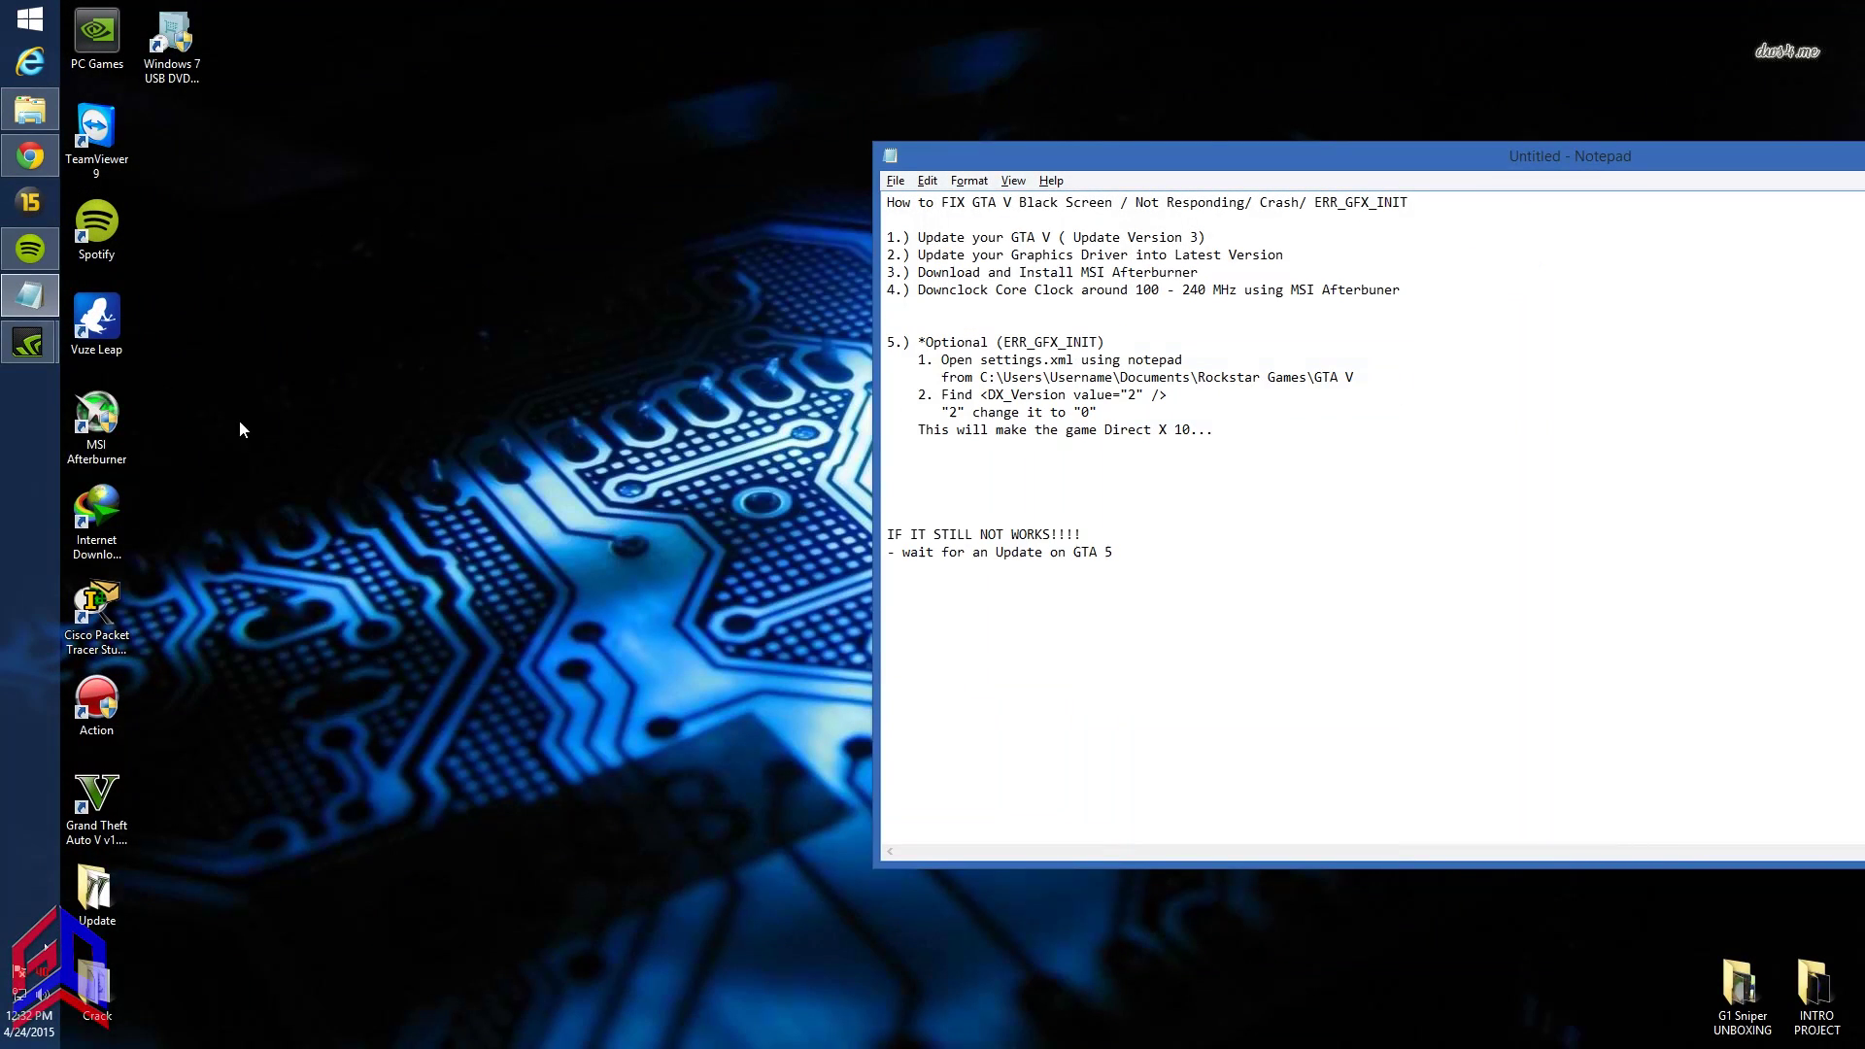
- Check the graphics card's system information in the NVIDIA Control Panel, then close it
{"action": "mouse_move", "coordinate": [6, 352]}
{"action": "right_click", "coordinate": [532, 356]}
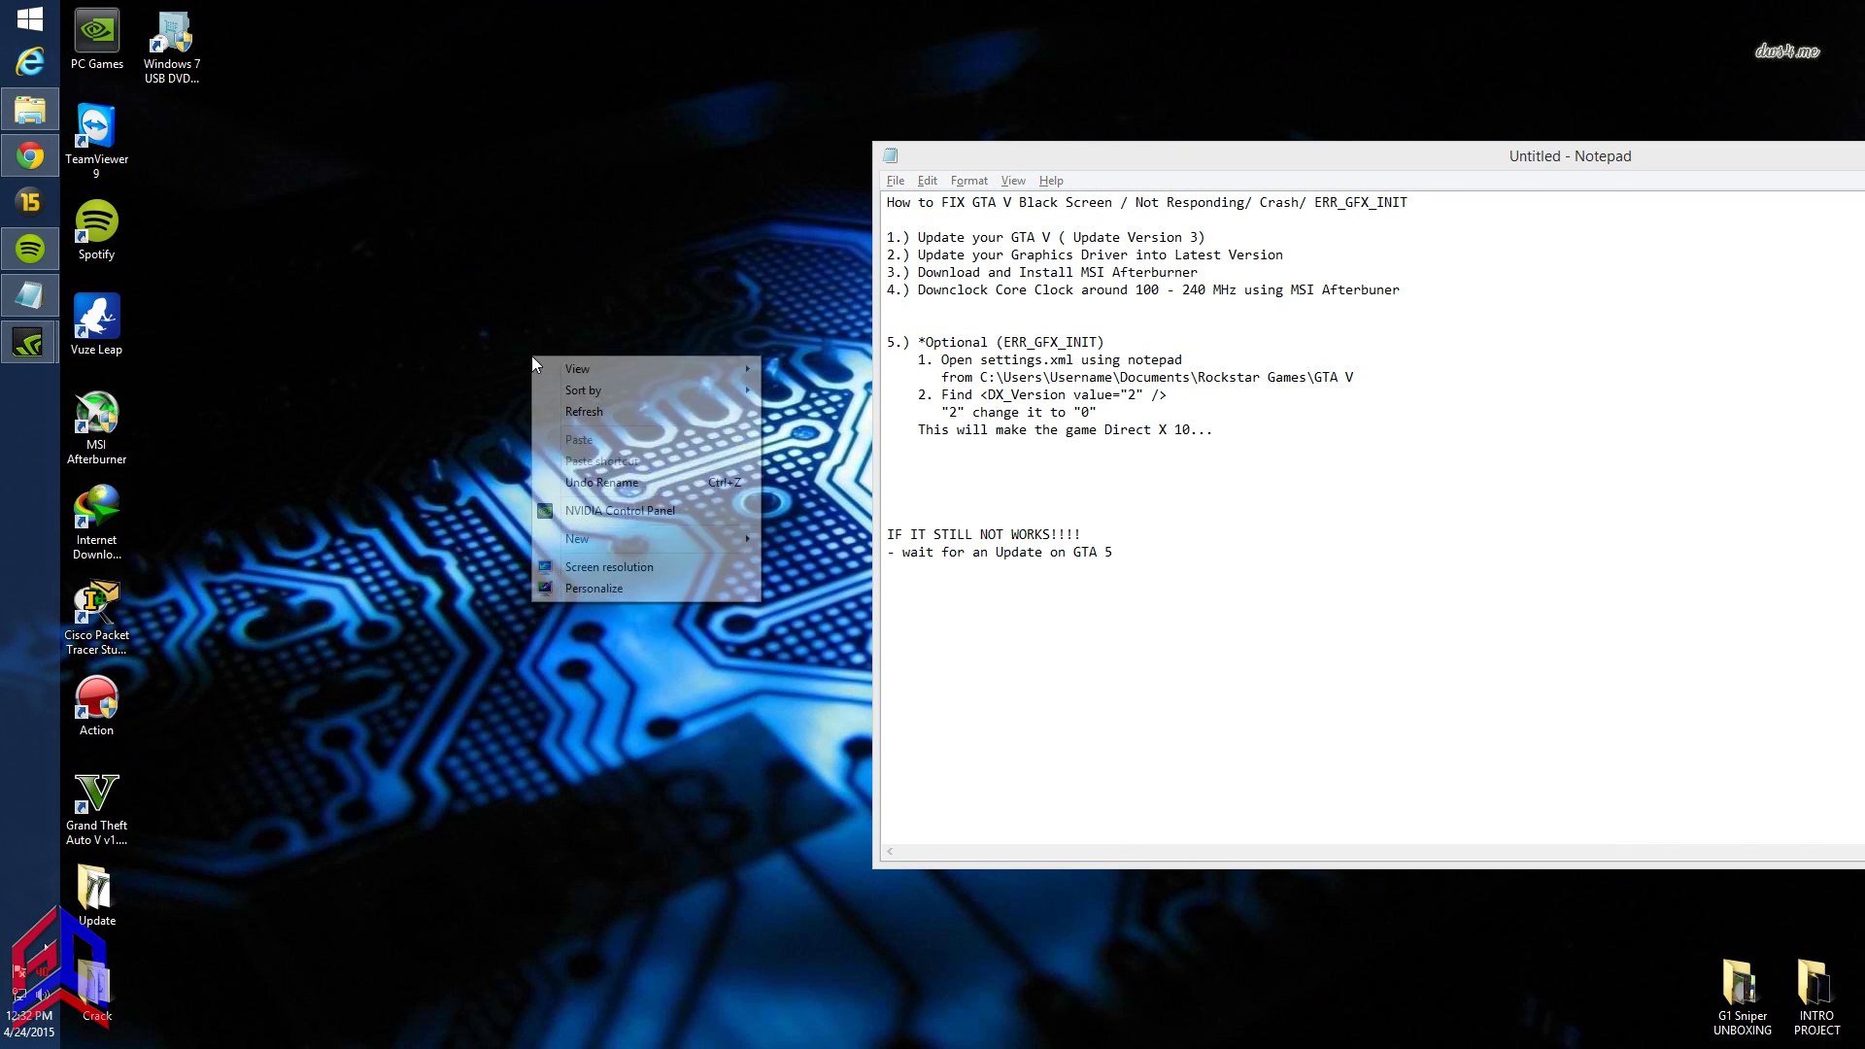
{"action": "left_click", "coordinate": [603, 506]}
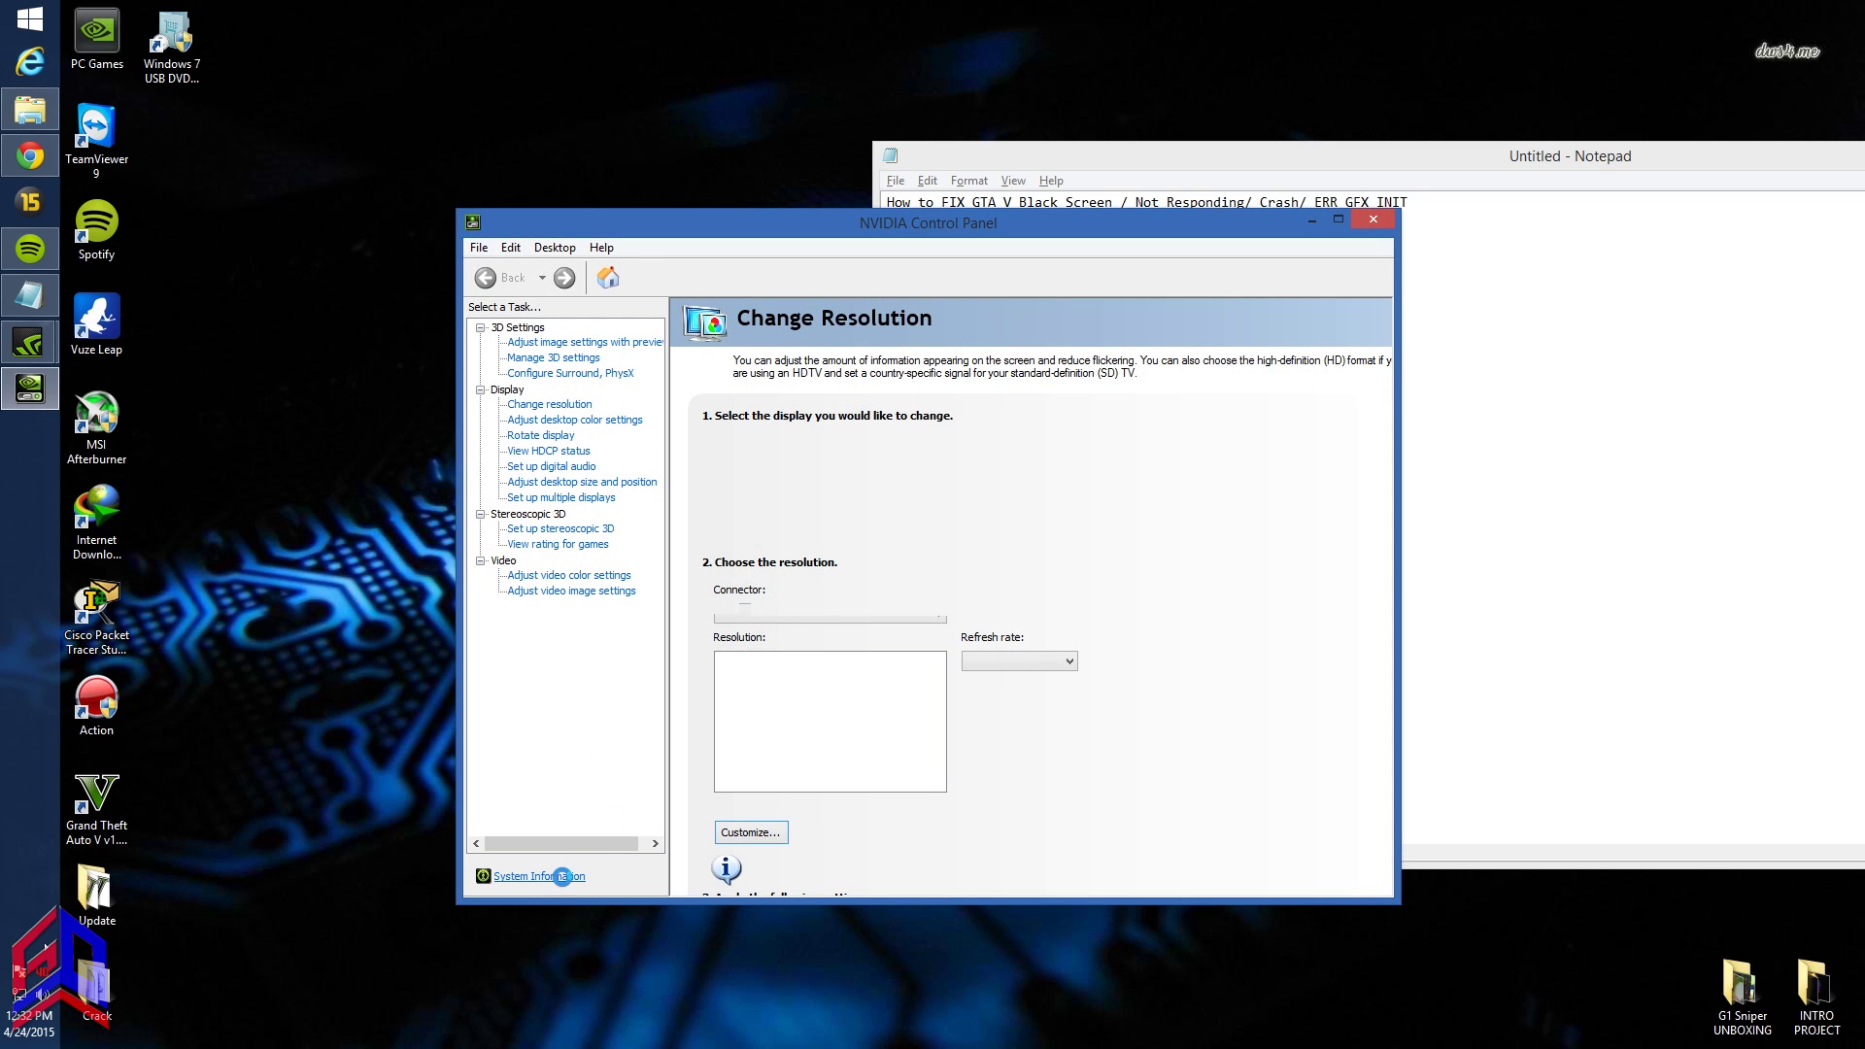
{"action": "left_click", "coordinate": [513, 877]}
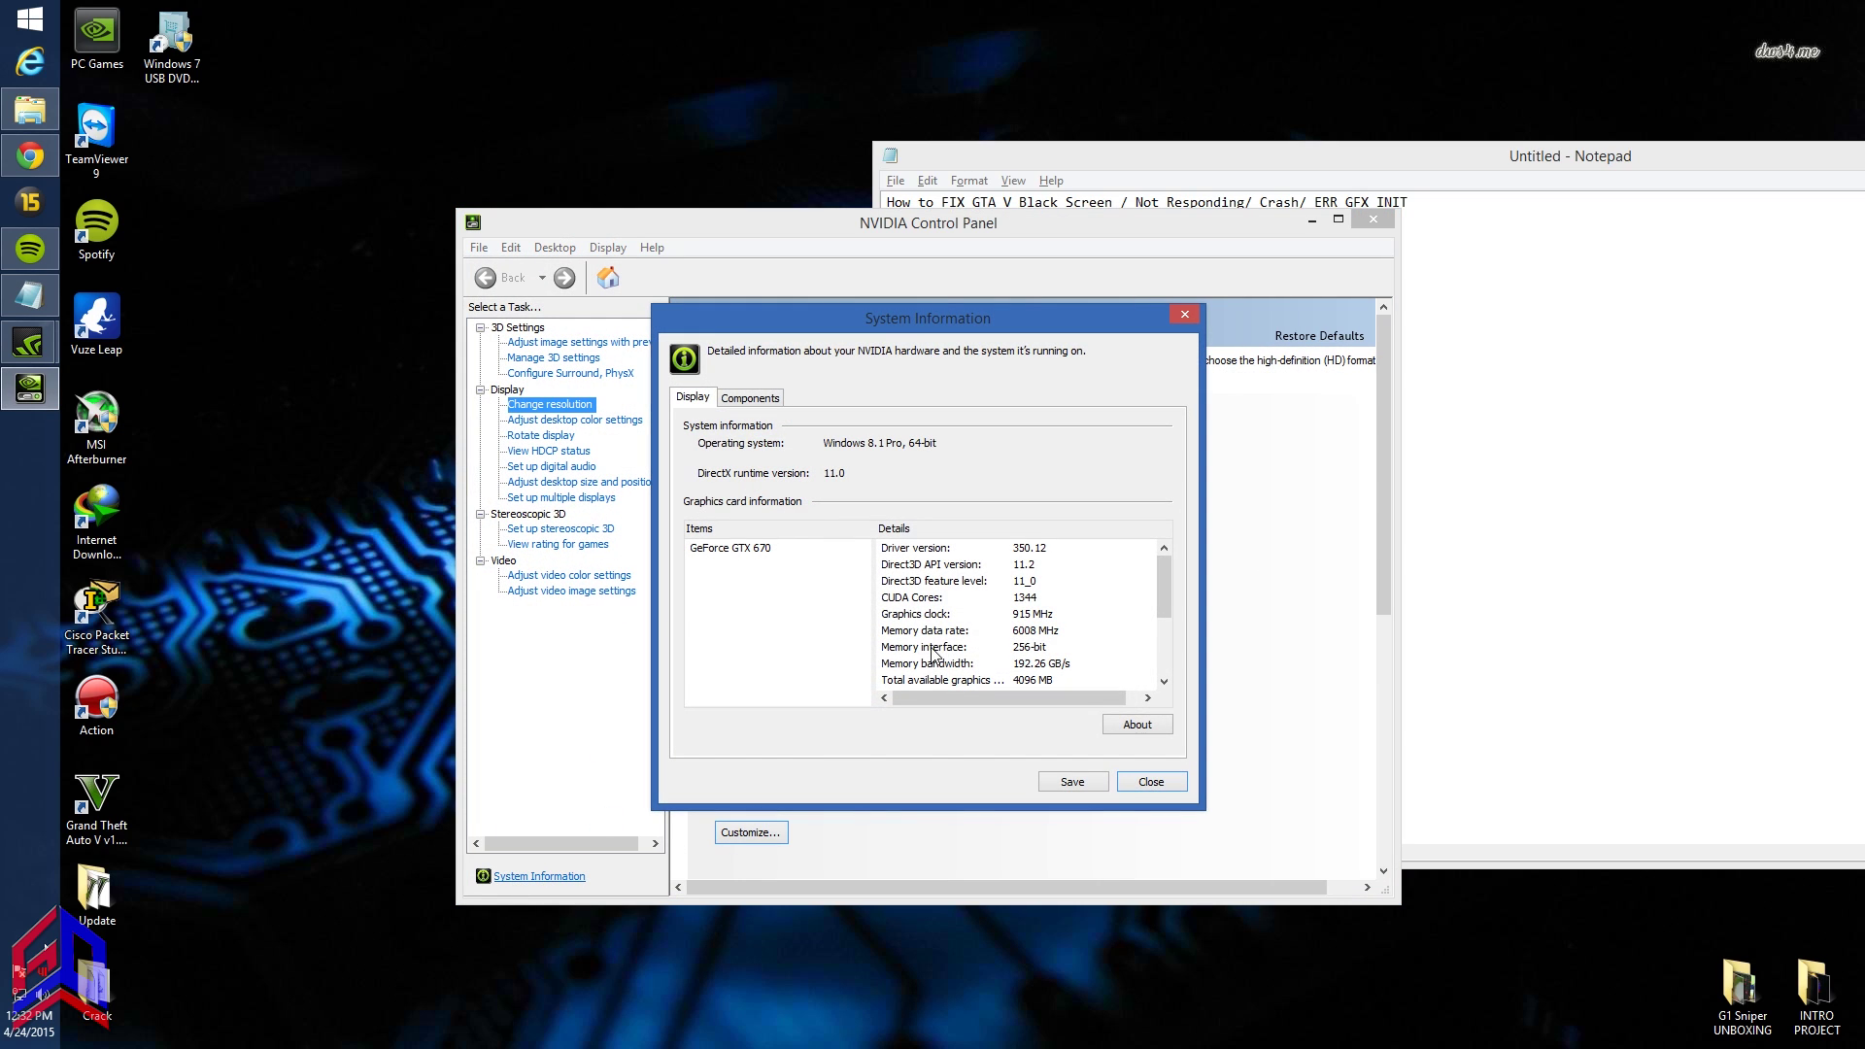
{"action": "left_click", "coordinate": [1184, 313]}
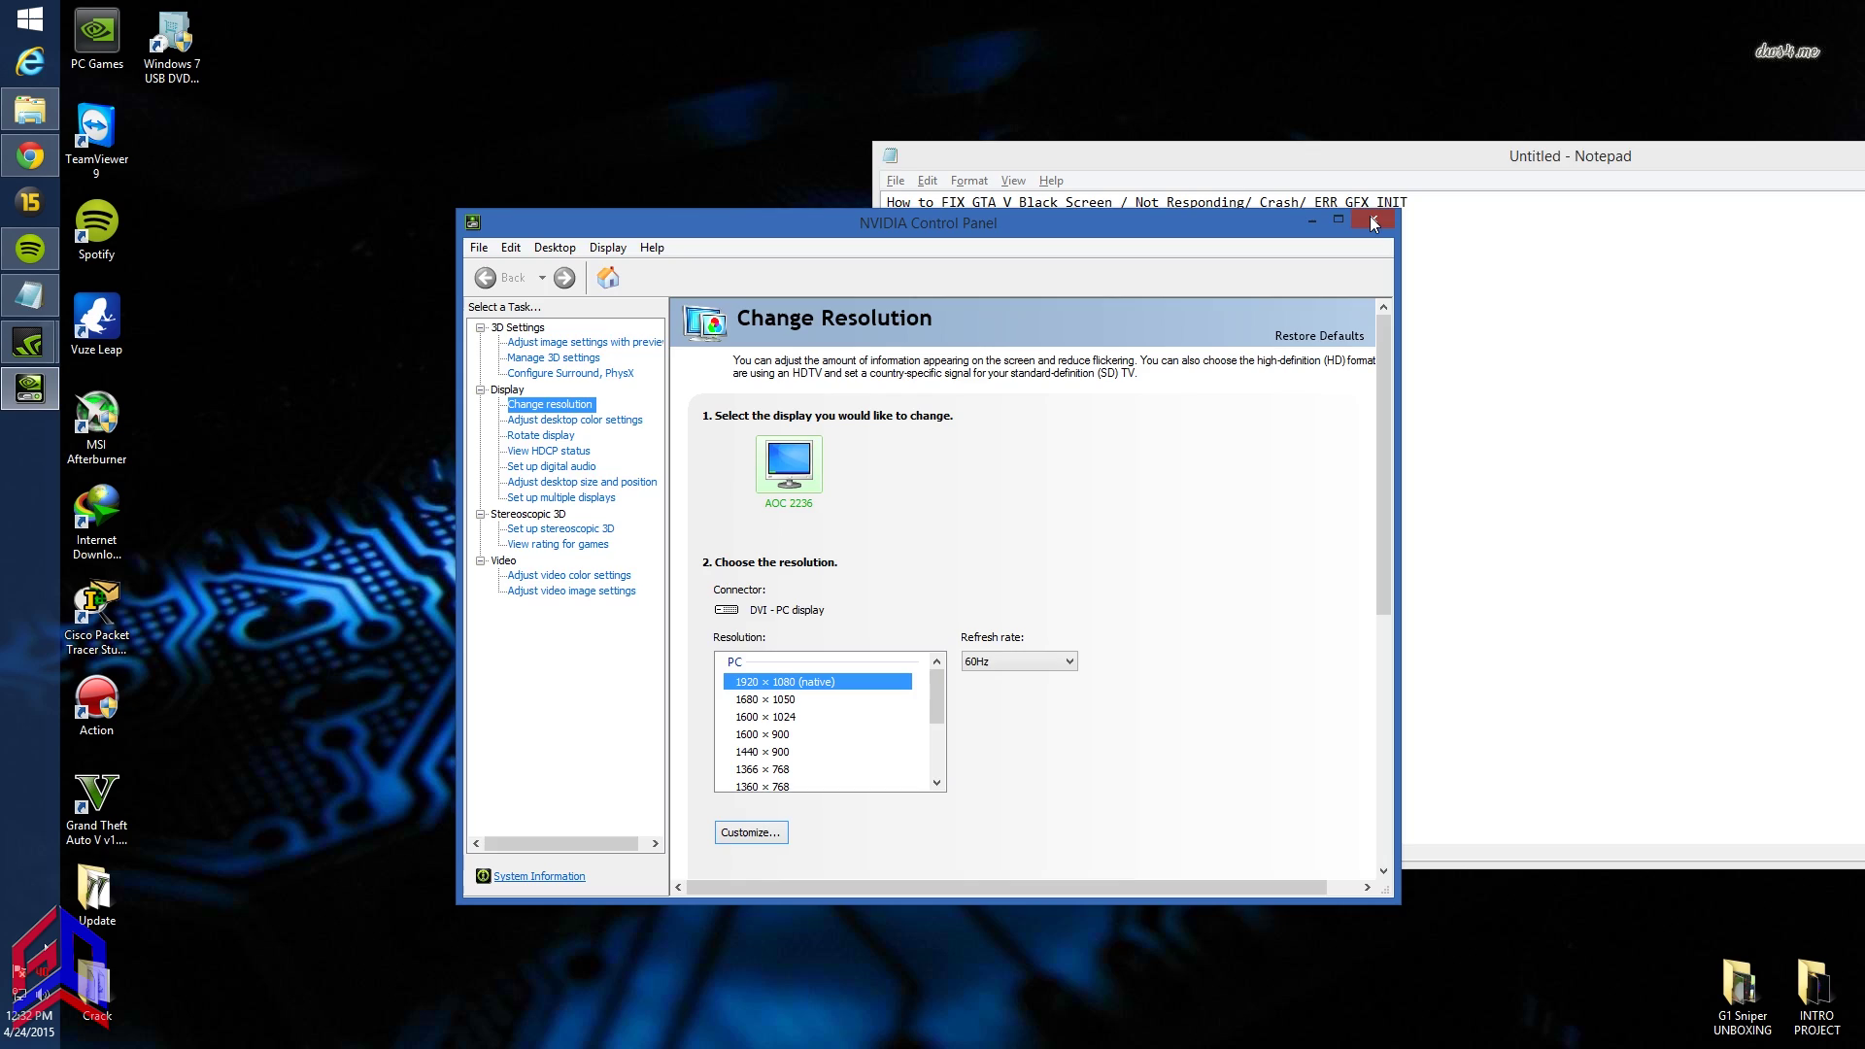
{"action": "left_click", "coordinate": [1373, 219]}
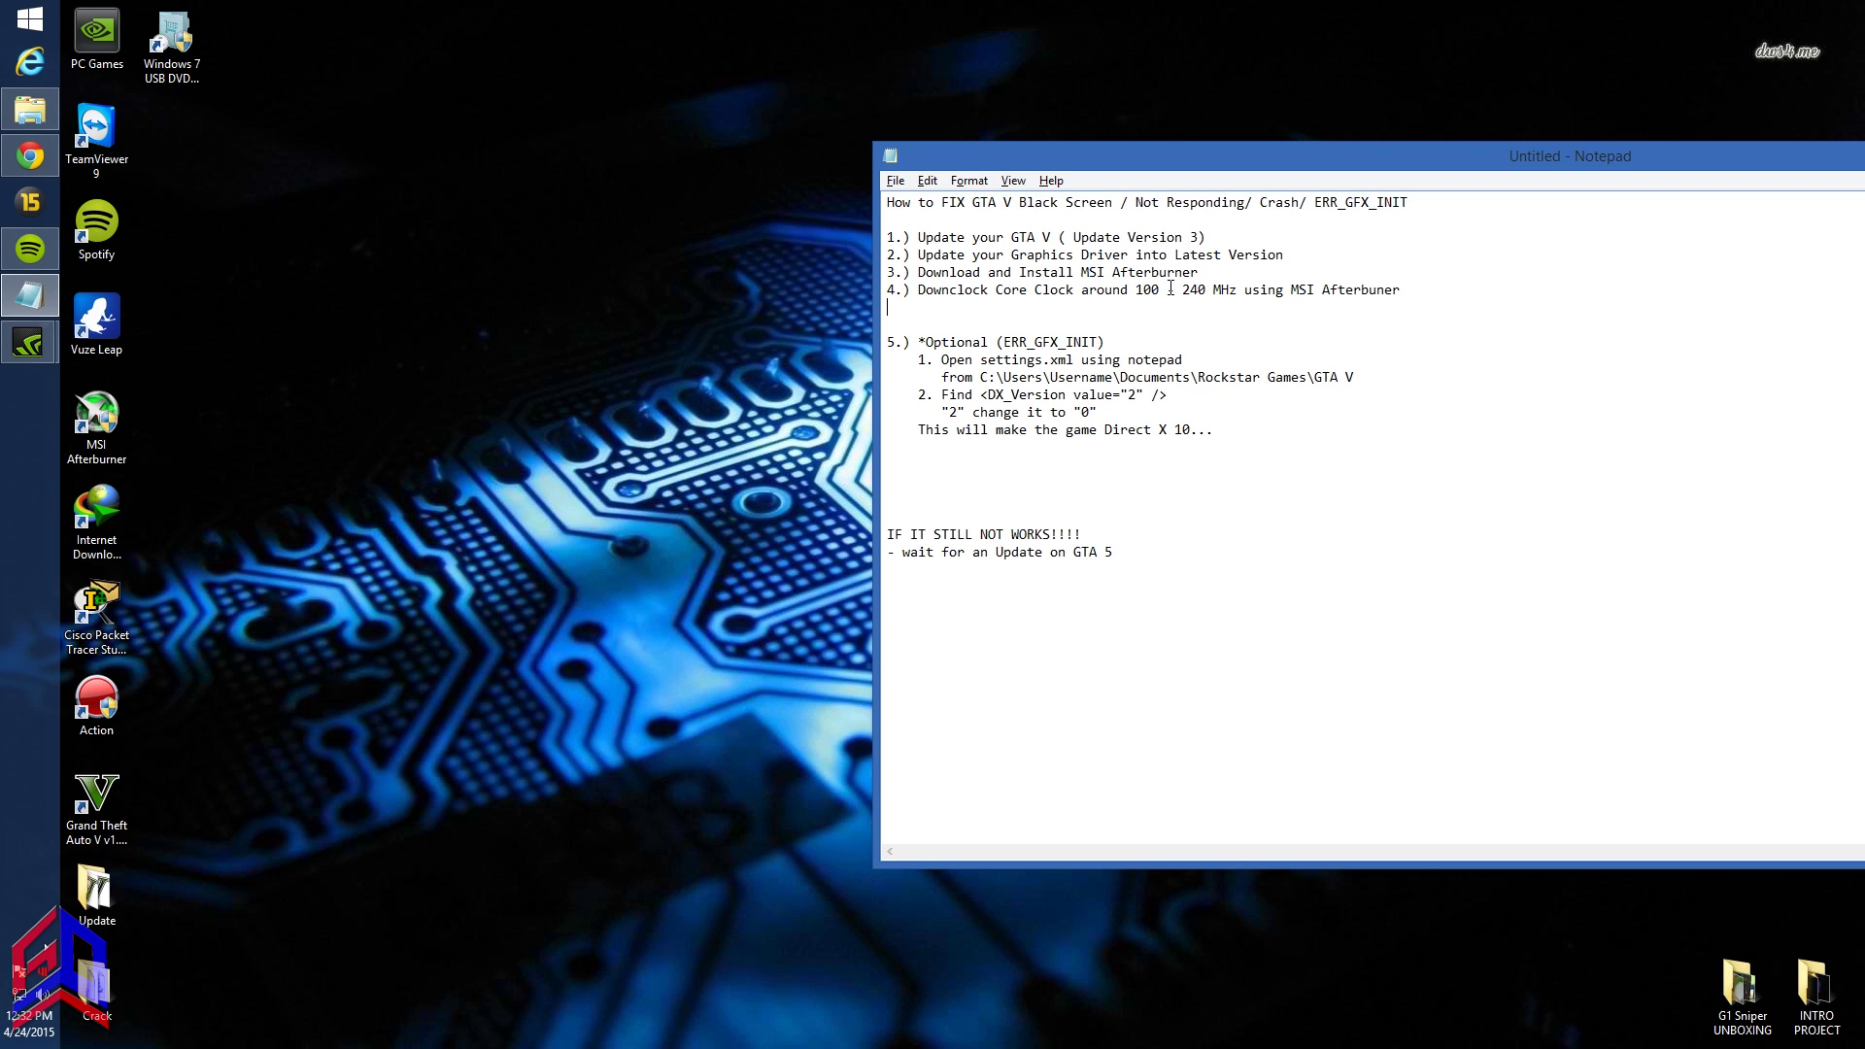
- In MSI Afterburner, apply stock profile 1, then apply profile 2 with Core Clock -240
{"action": "left_click", "coordinate": [42, 936]}
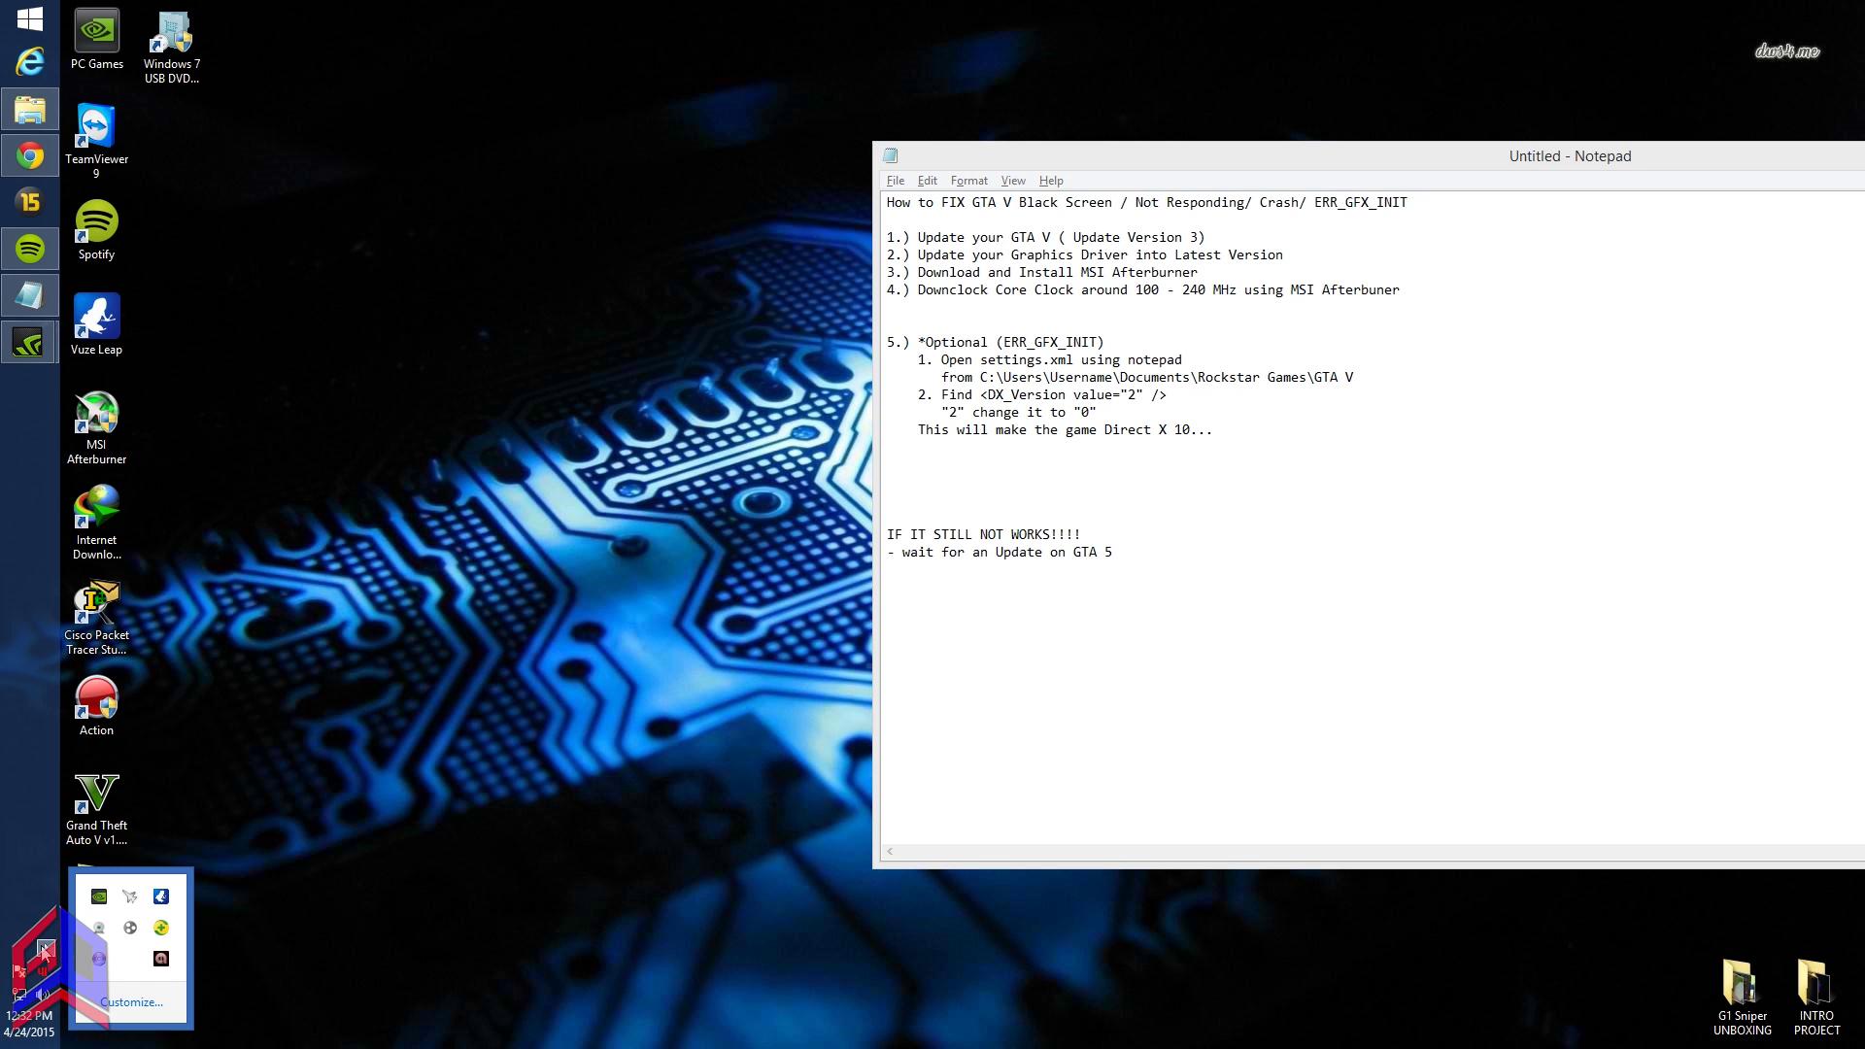
{"action": "left_click", "coordinate": [132, 900]}
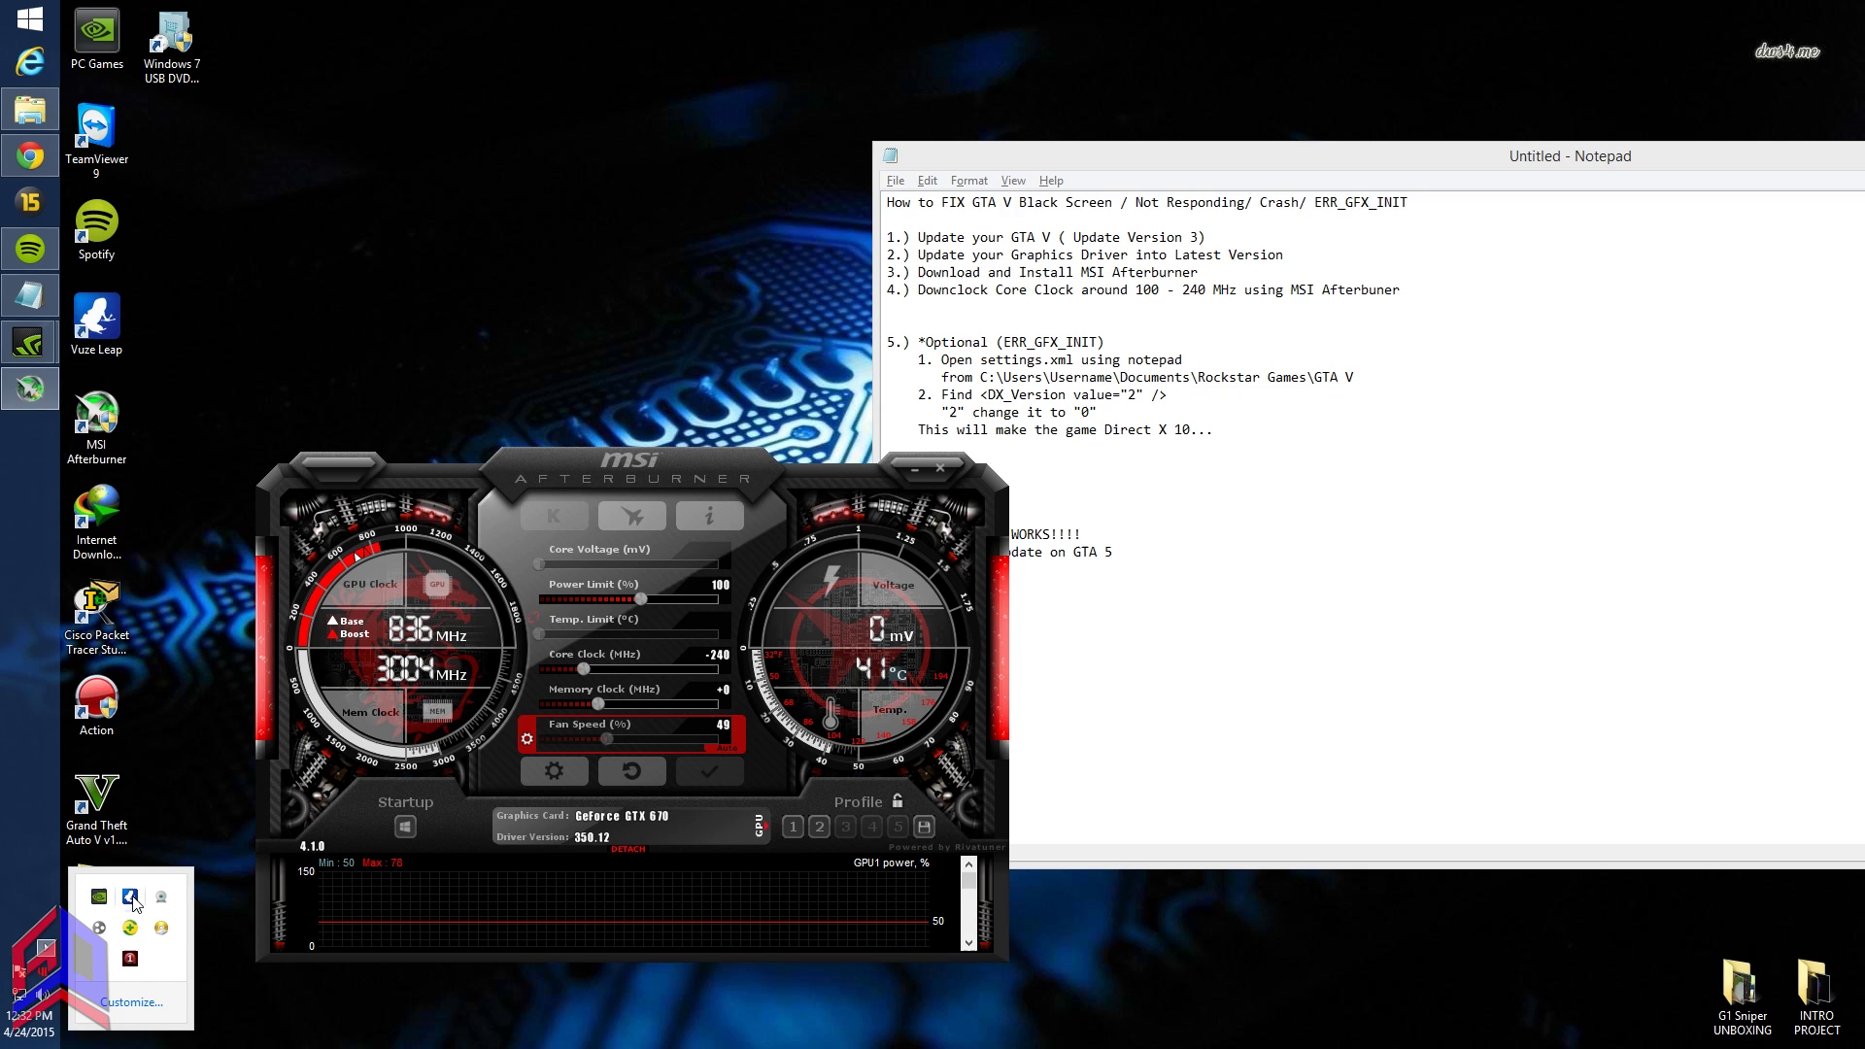
{"action": "left_click", "coordinate": [794, 826]}
{"action": "left_click_drag", "start_coordinate": [731, 468], "coordinate": [609, 381]}
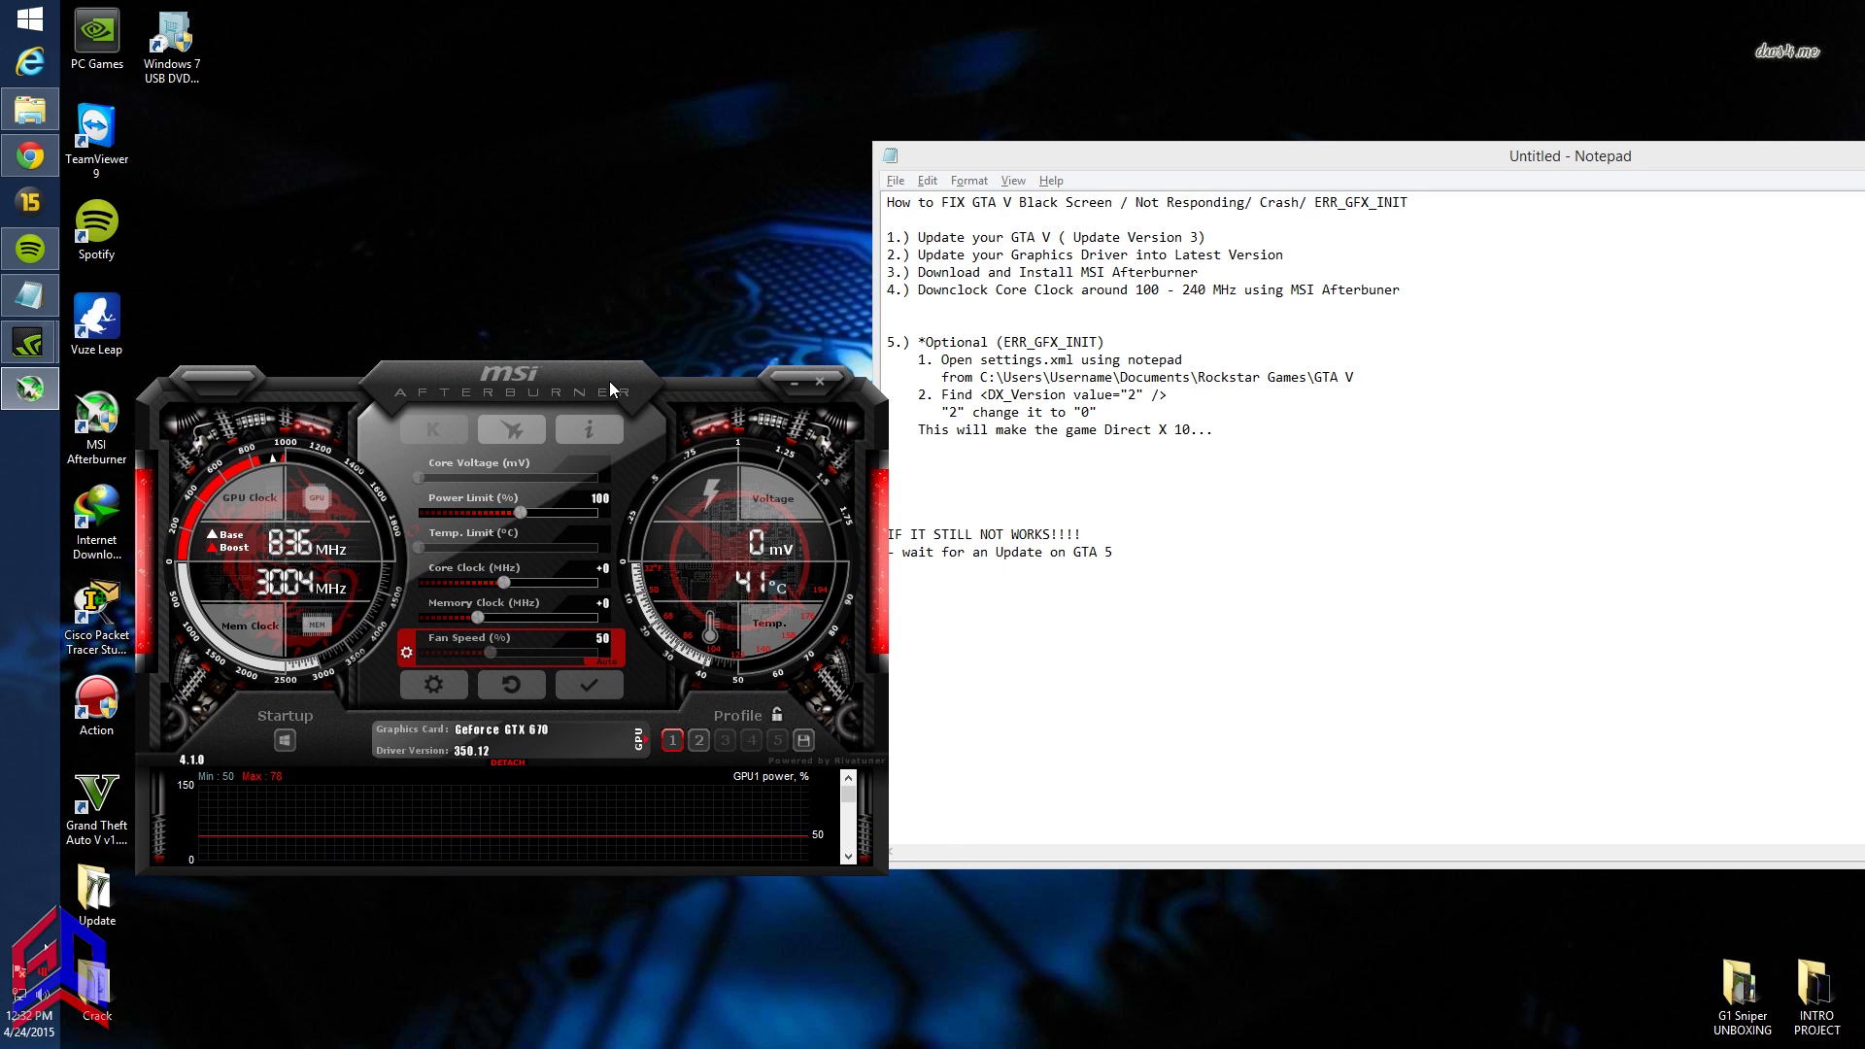
{"action": "left_click", "coordinate": [595, 692]}
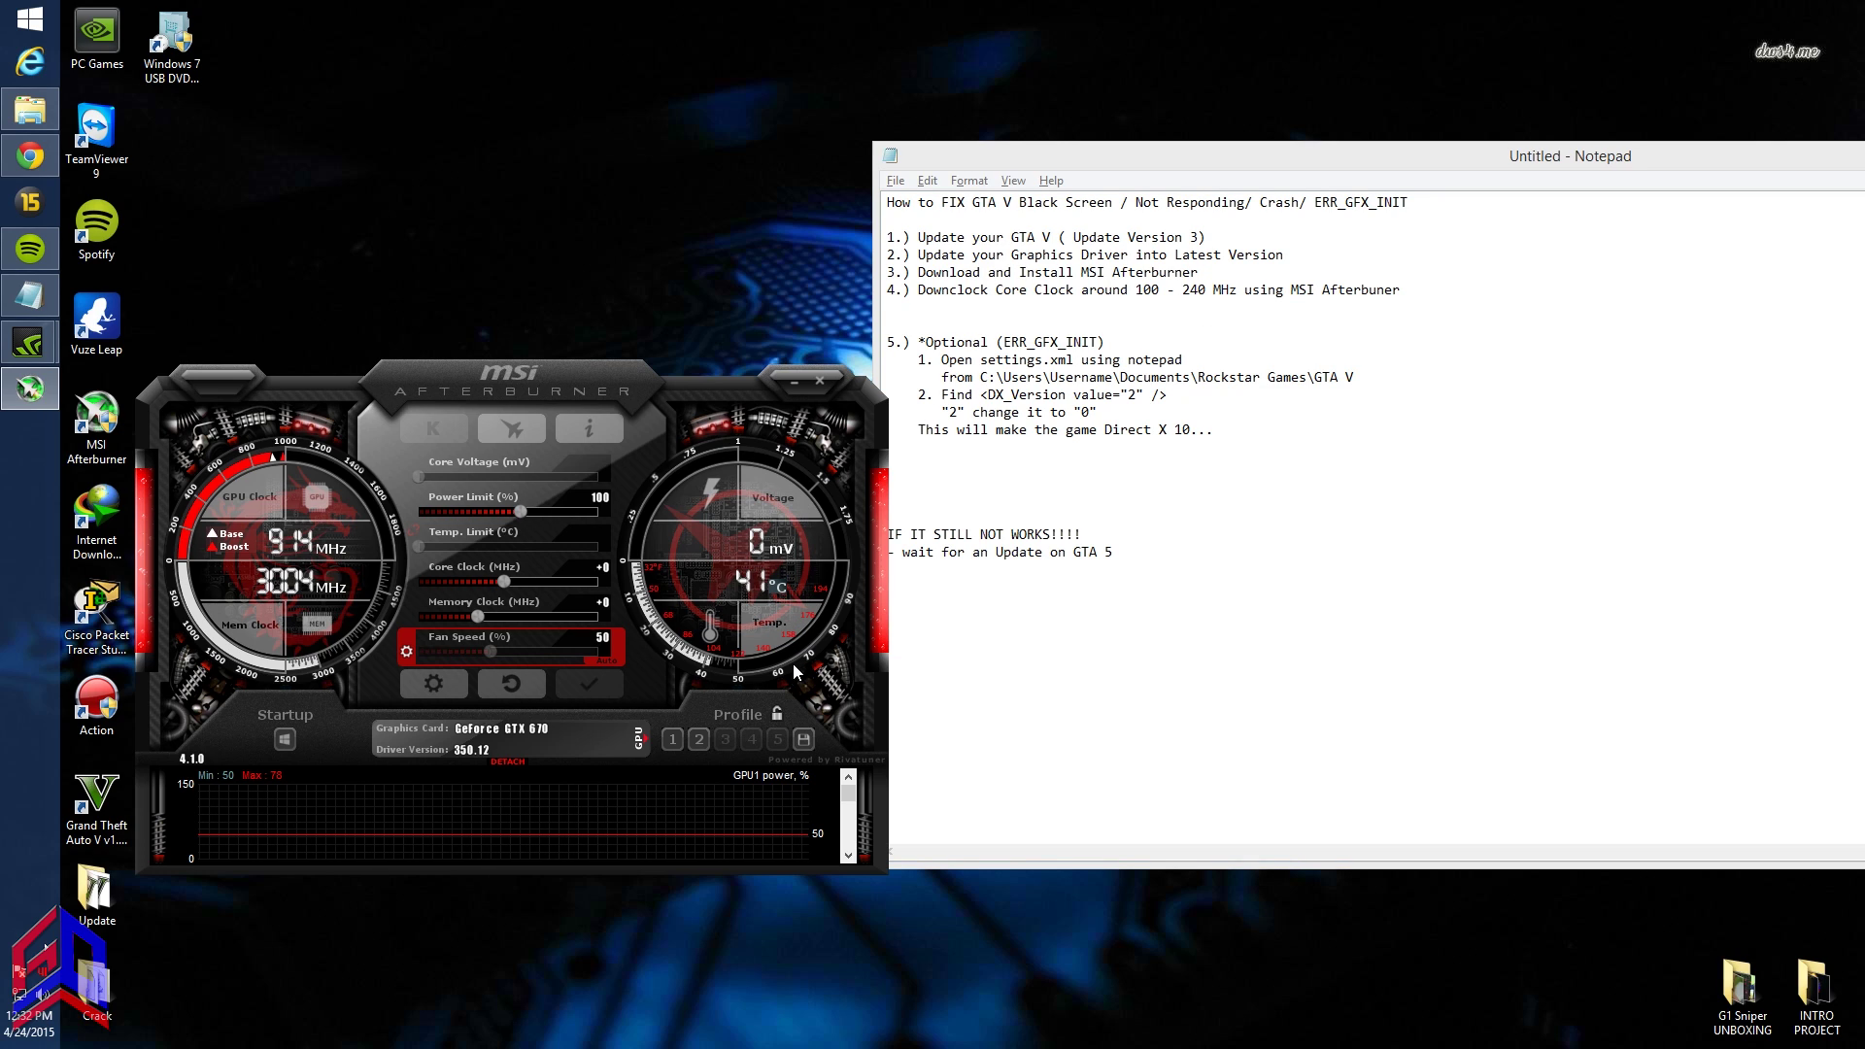
{"action": "left_click_drag", "start_coordinate": [569, 394], "coordinate": [532, 247]}
{"action": "left_click", "coordinate": [664, 591]}
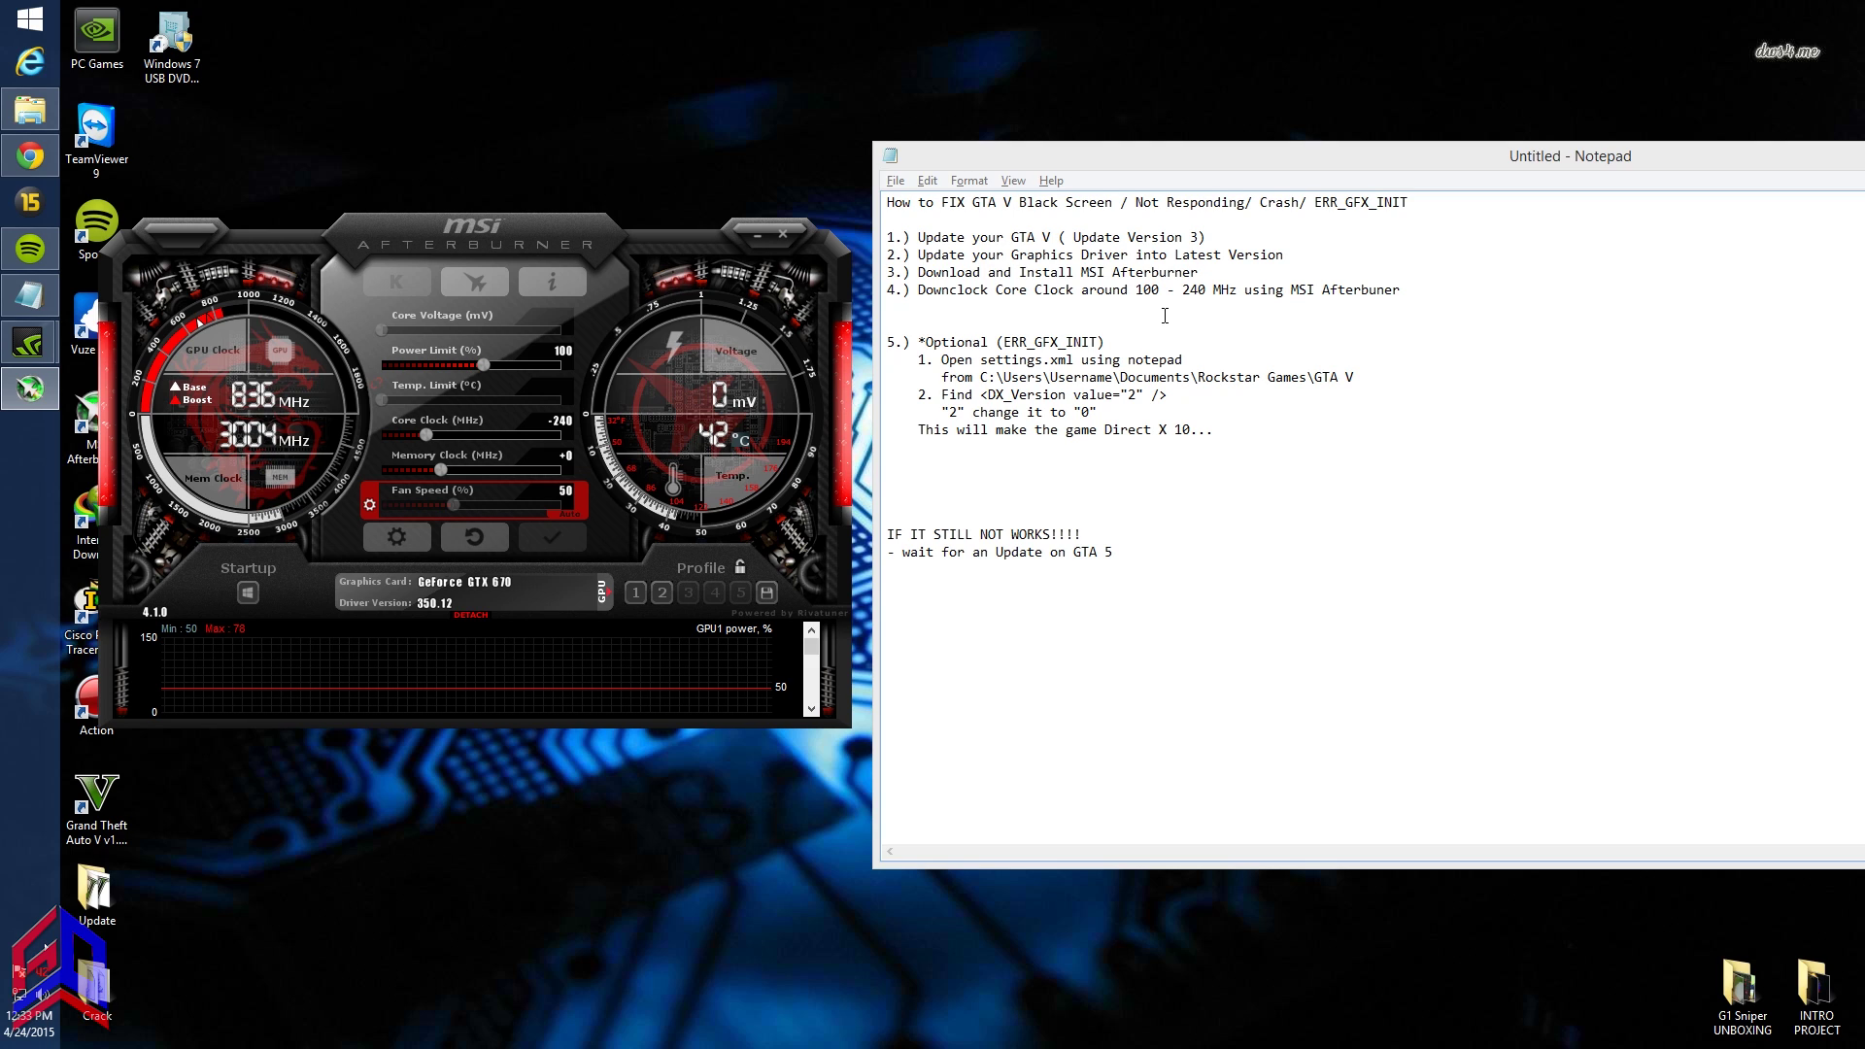
- Reposition the Afterburner window and minimize it to return to the notes
{"action": "left_click_drag", "start_coordinate": [682, 249], "coordinate": [869, 420]}
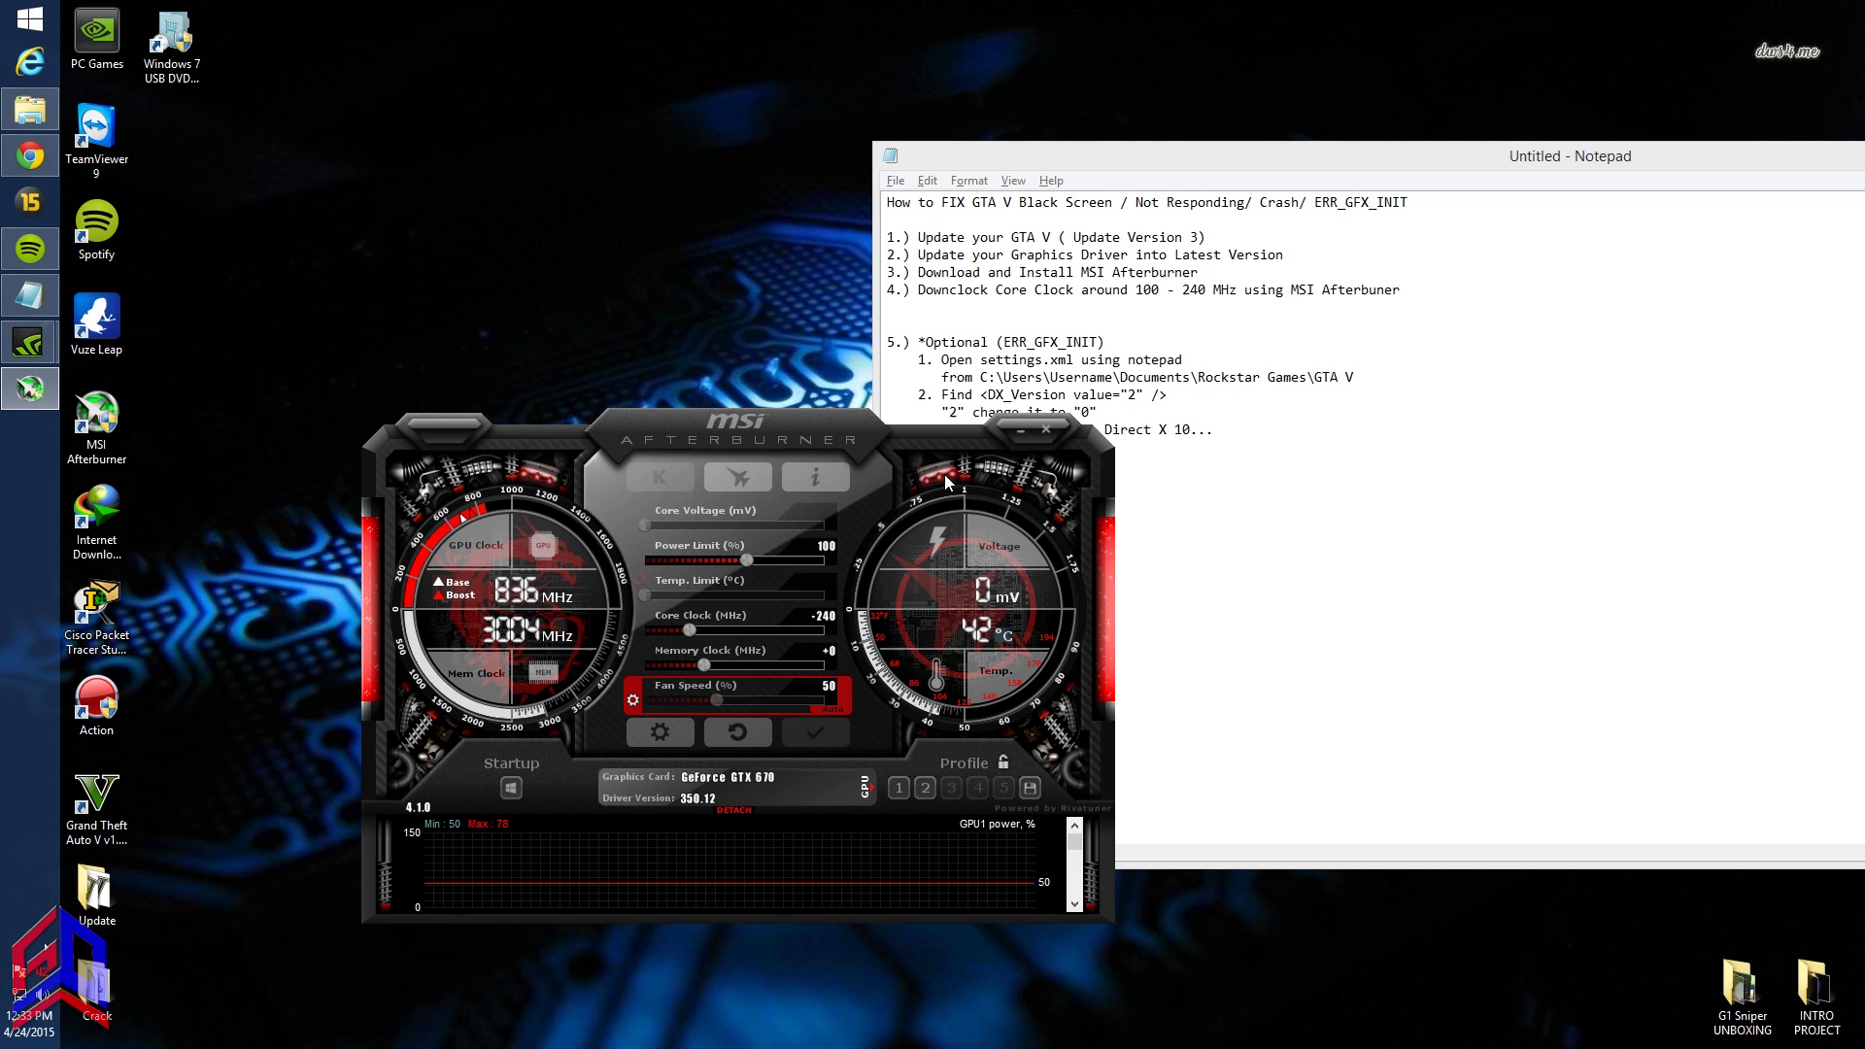
{"action": "left_click_drag", "start_coordinate": [938, 434], "coordinate": [807, 405]}
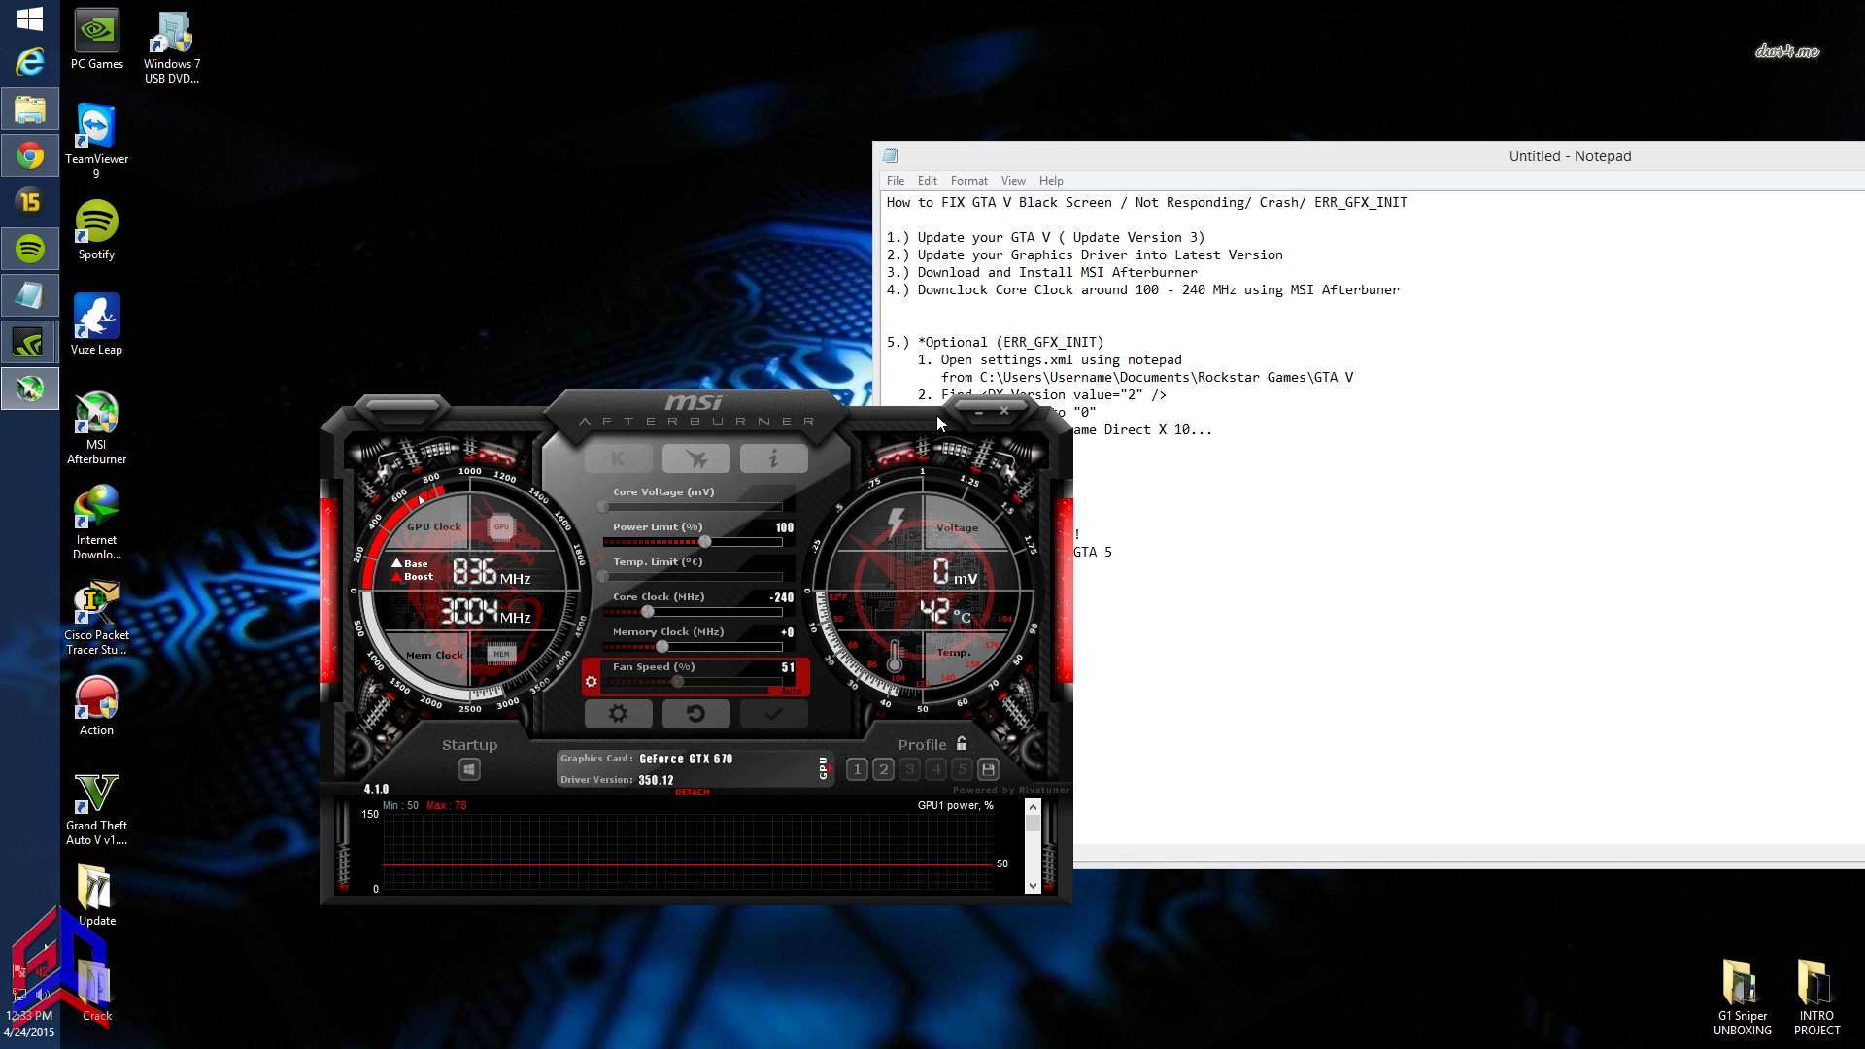
{"action": "left_click_drag", "start_coordinate": [937, 415], "coordinate": [865, 464]}
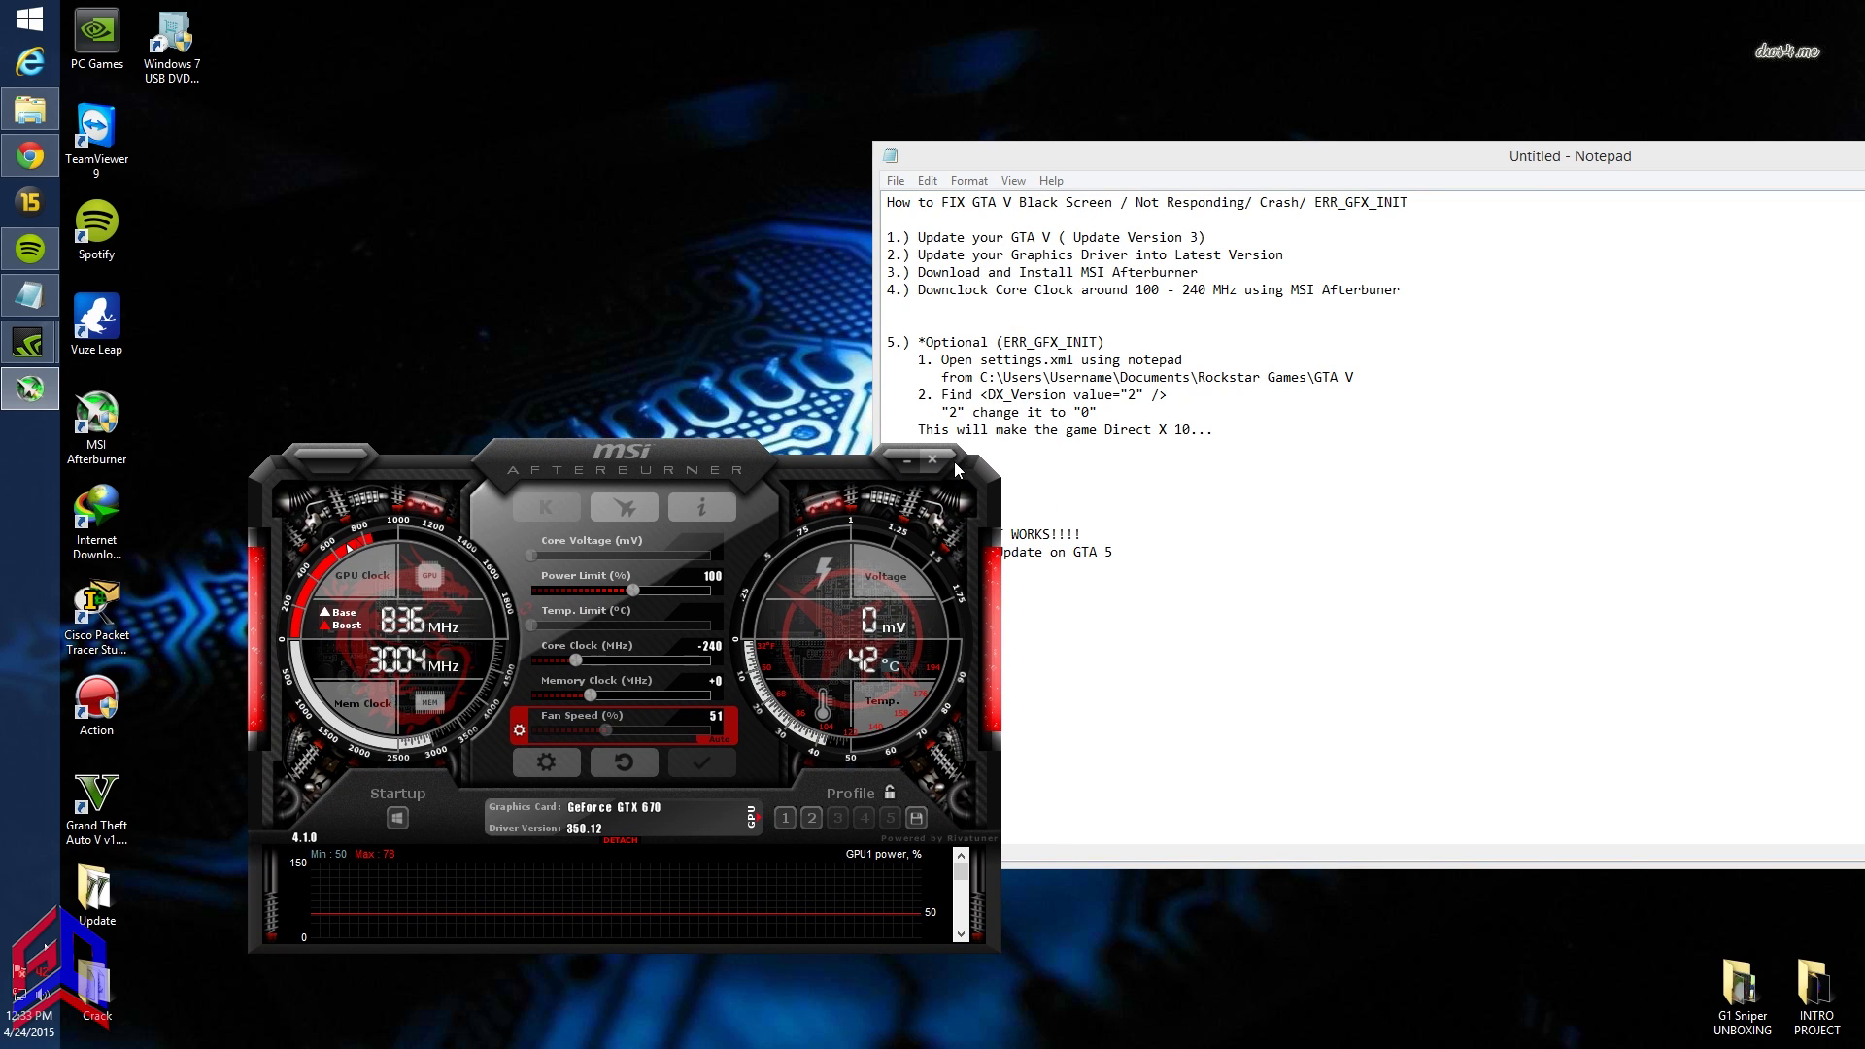
{"action": "left_click", "coordinate": [897, 458]}
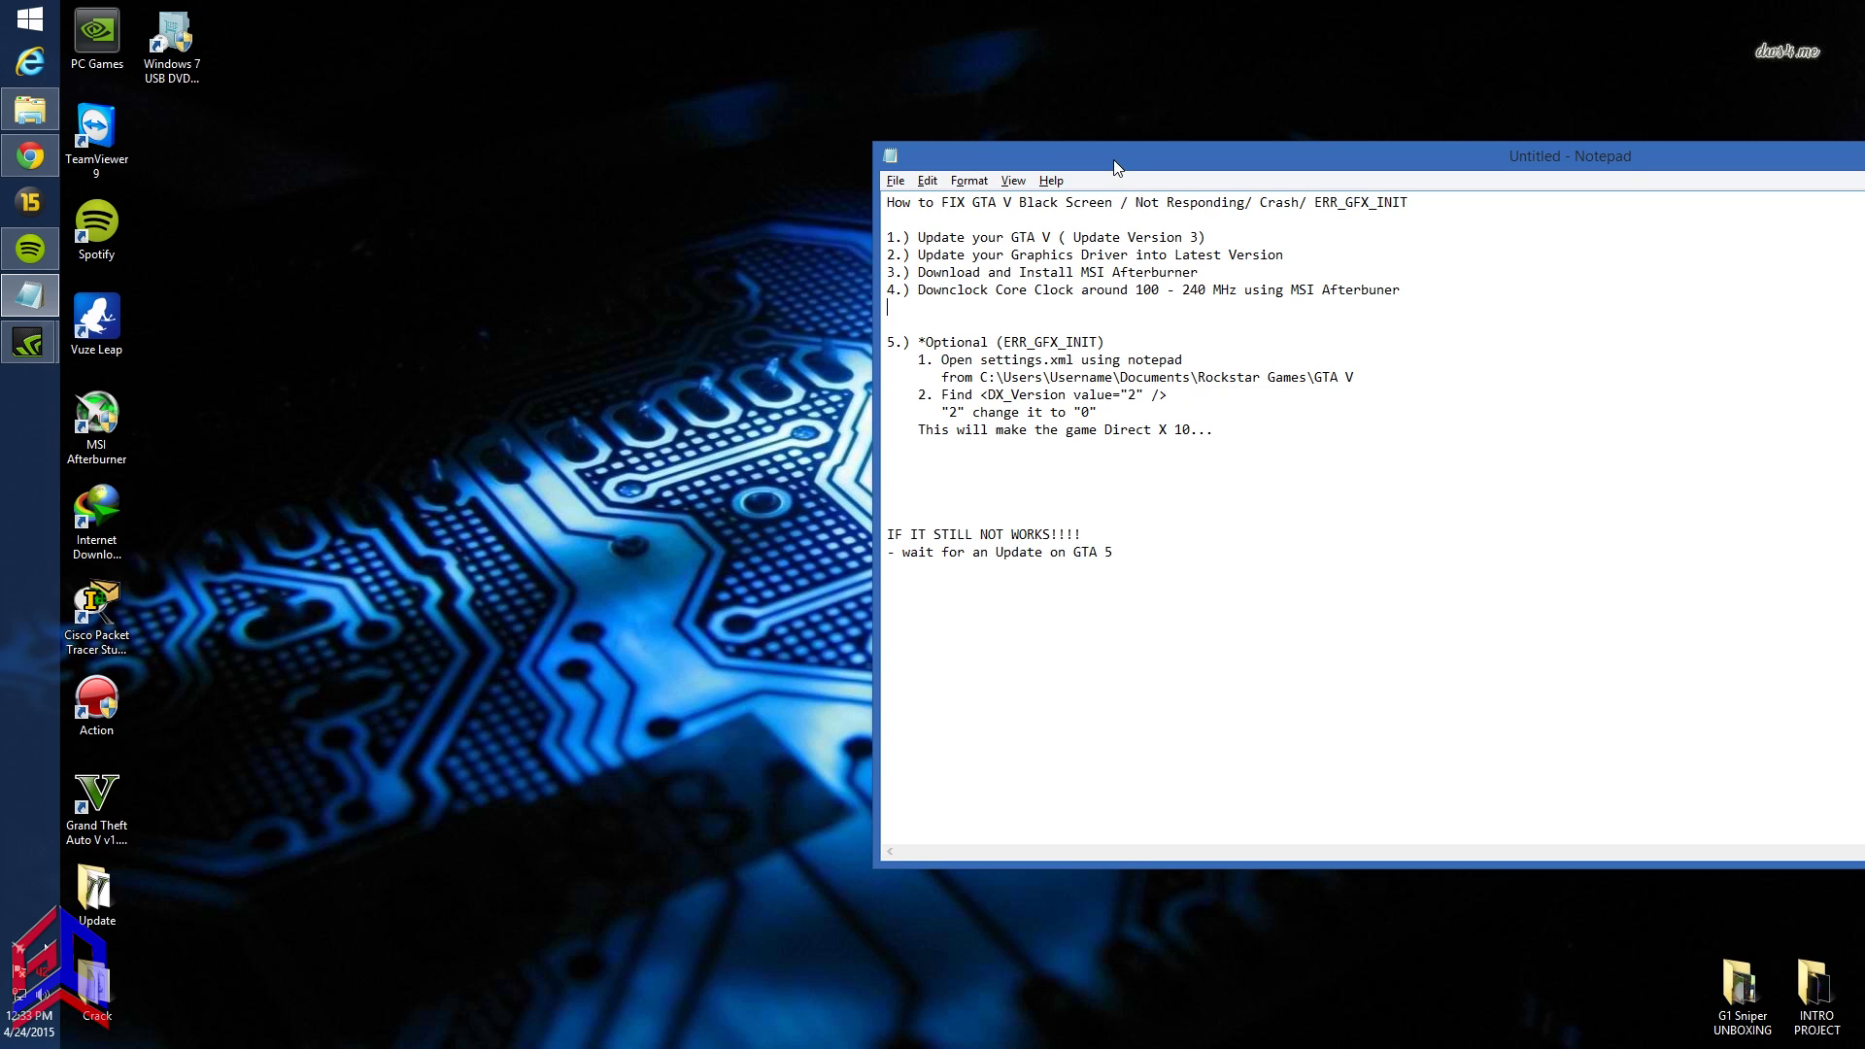
{"action": "left_click_drag", "start_coordinate": [1114, 160], "coordinate": [960, 207]}
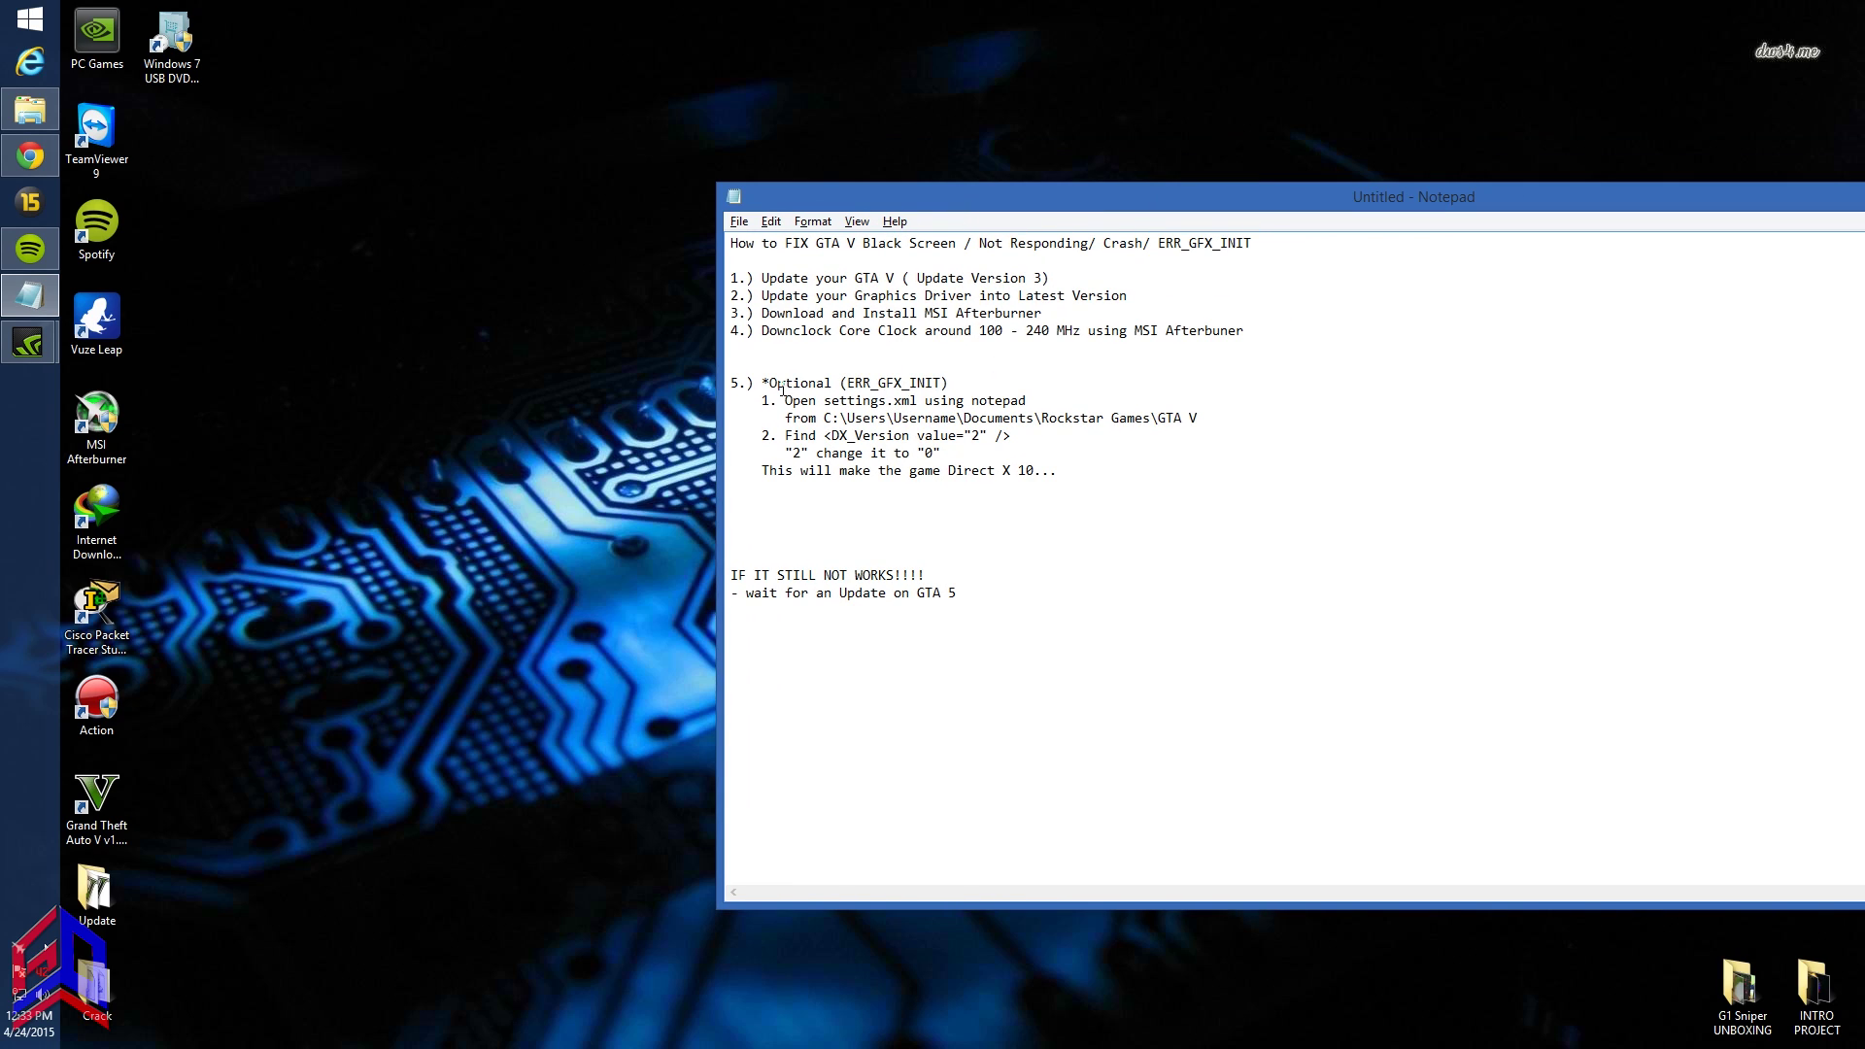
{"action": "left_click_drag", "start_coordinate": [1392, 219], "coordinate": [852, 254]}
{"action": "right_click", "coordinate": [1700, 510]}
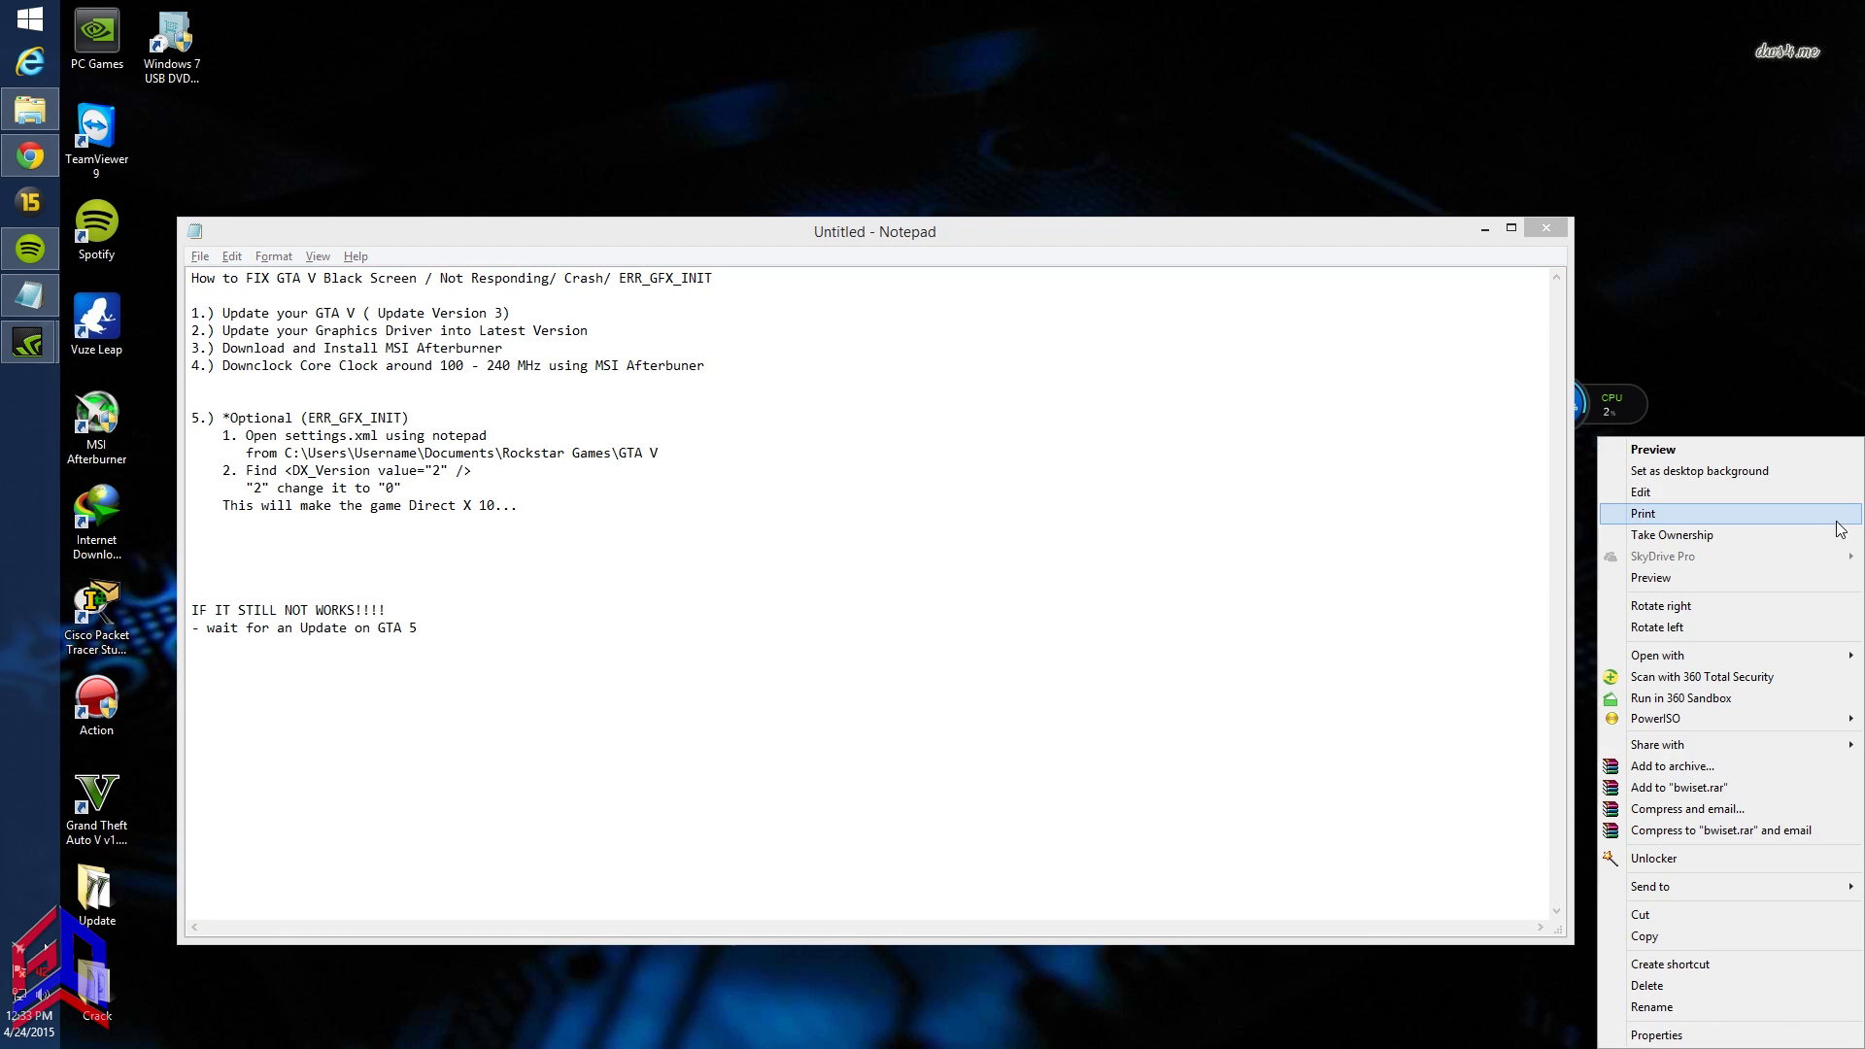
{"action": "left_click", "coordinate": [1669, 575]}
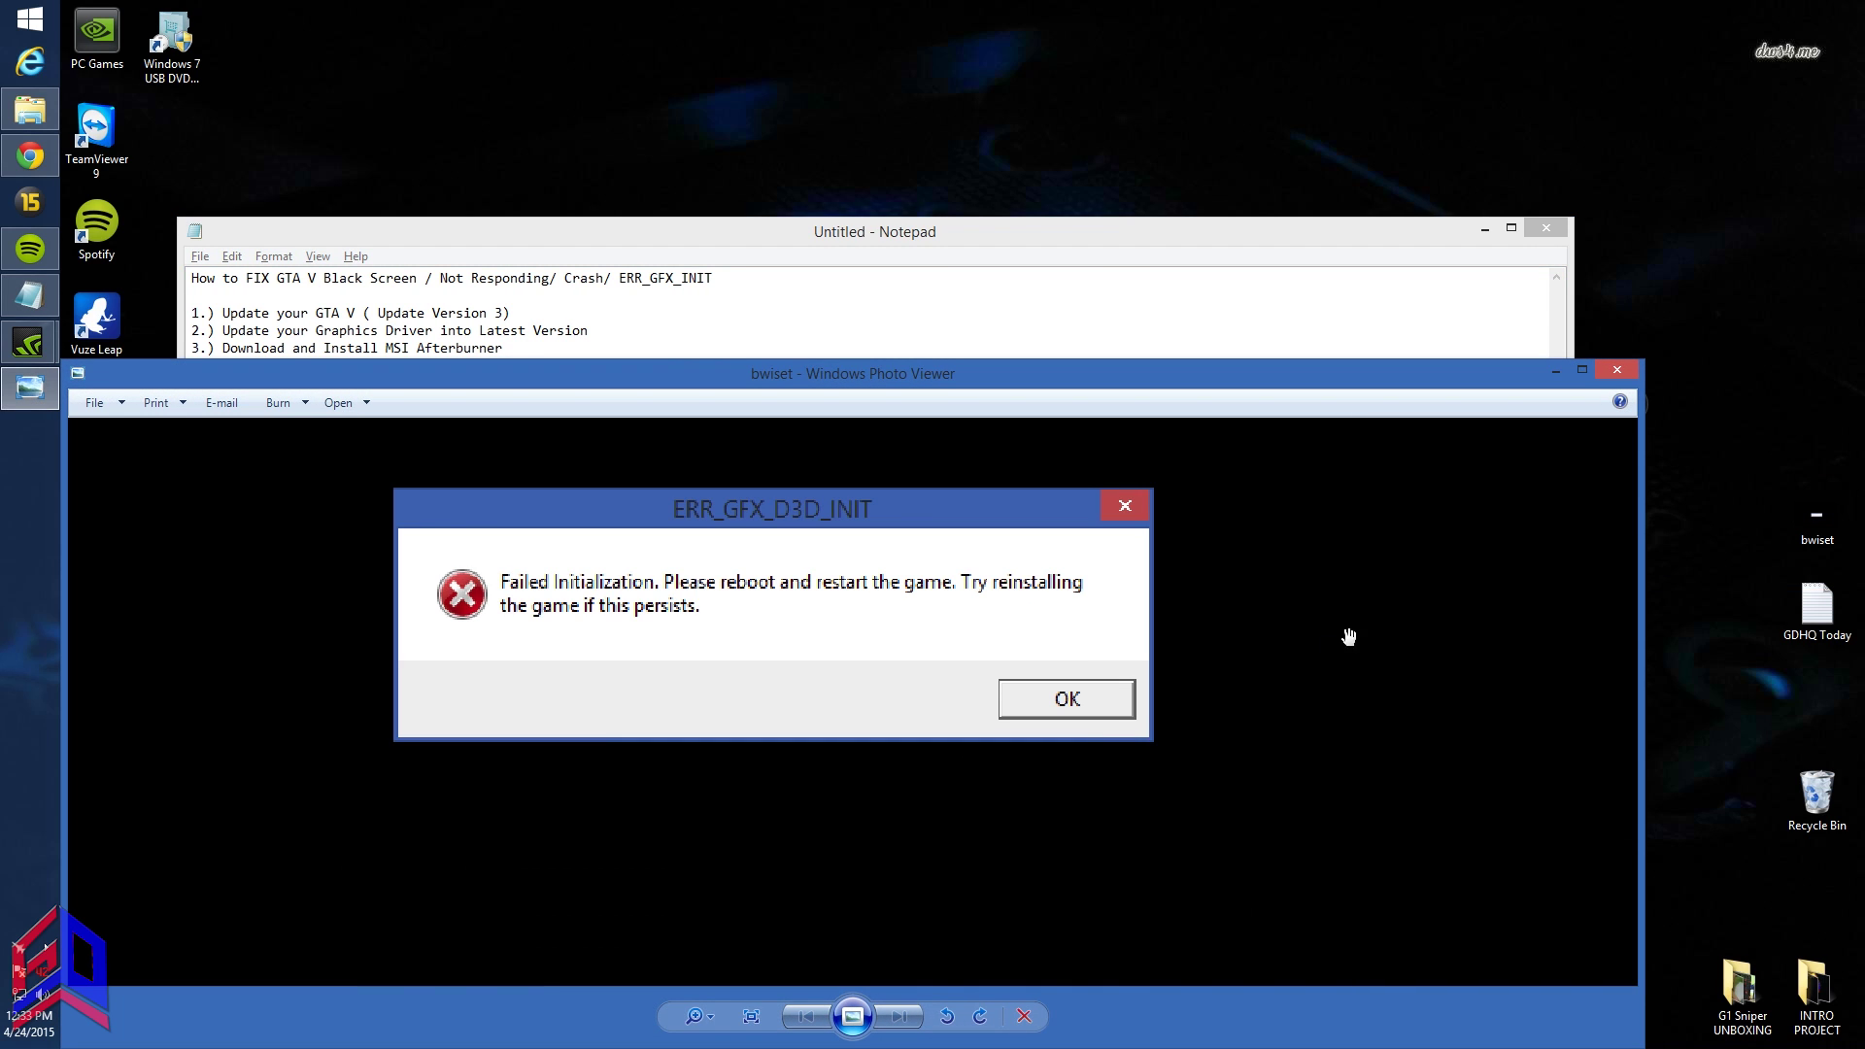
{"action": "left_click", "coordinate": [1617, 371]}
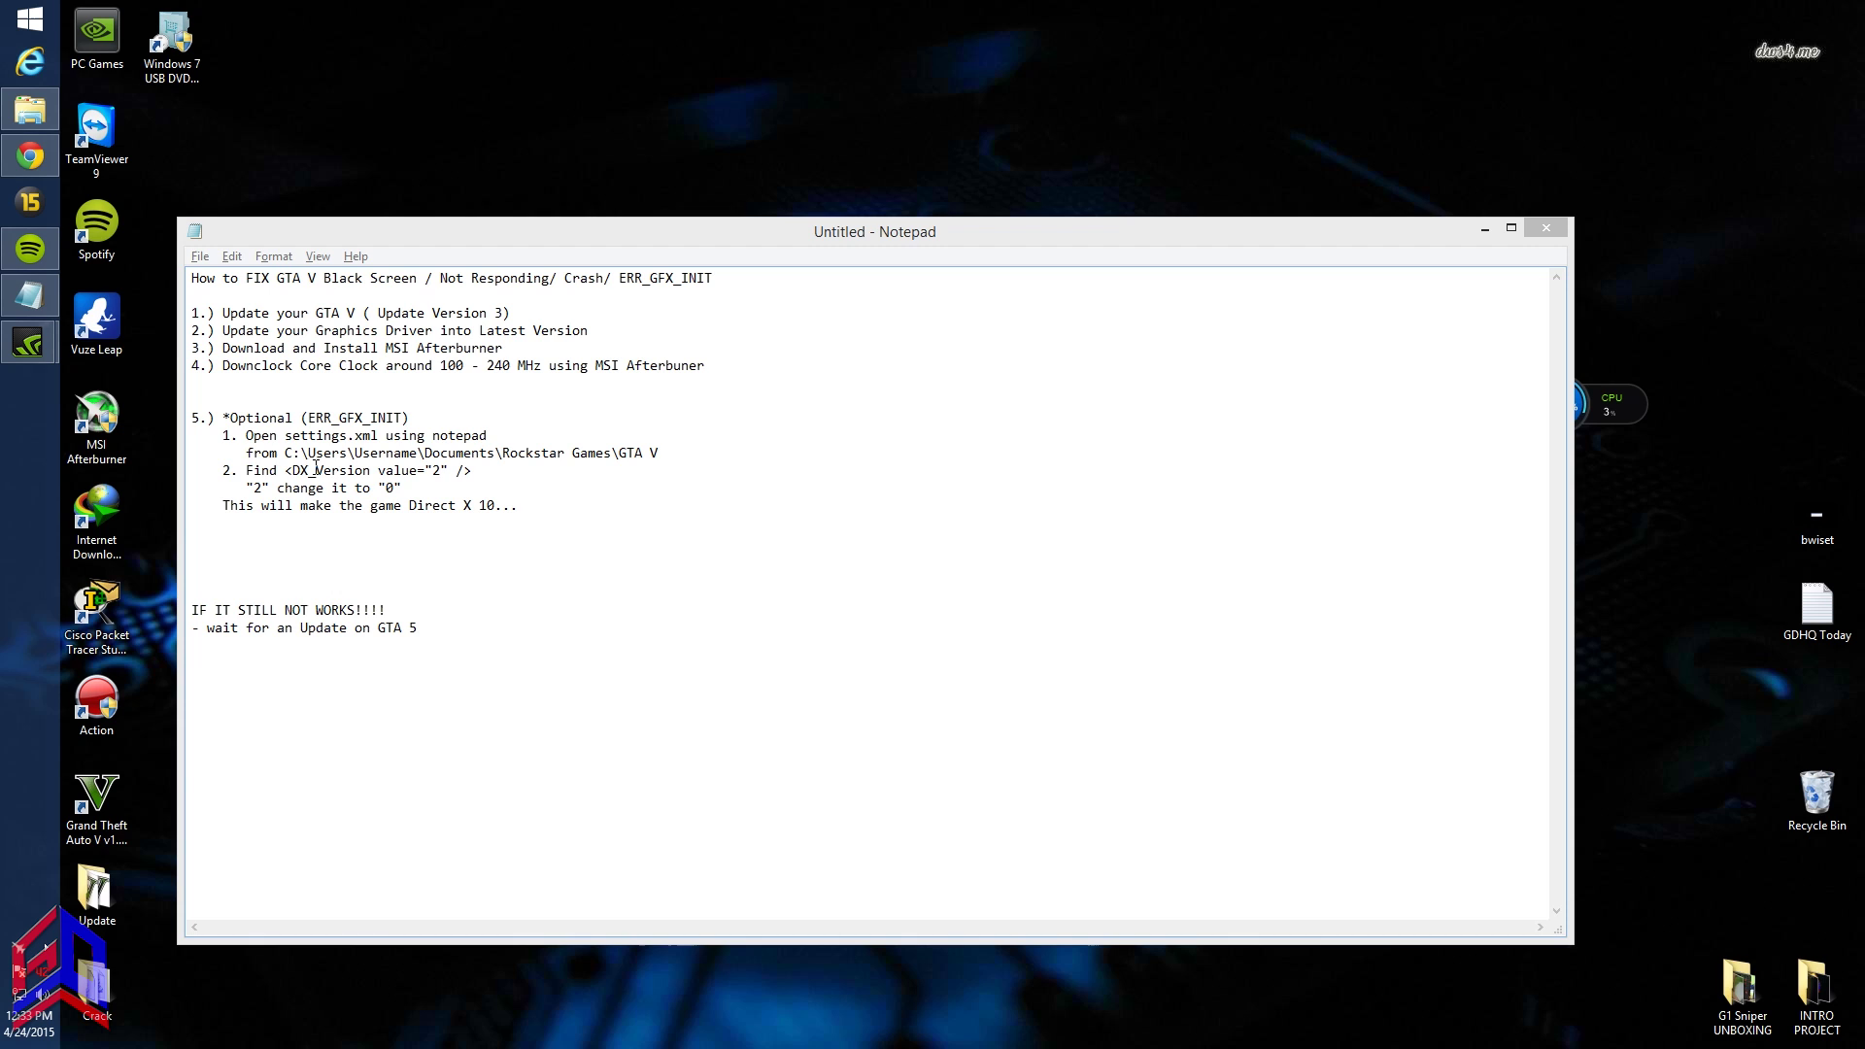
{"action": "left_click", "coordinate": [394, 233]}
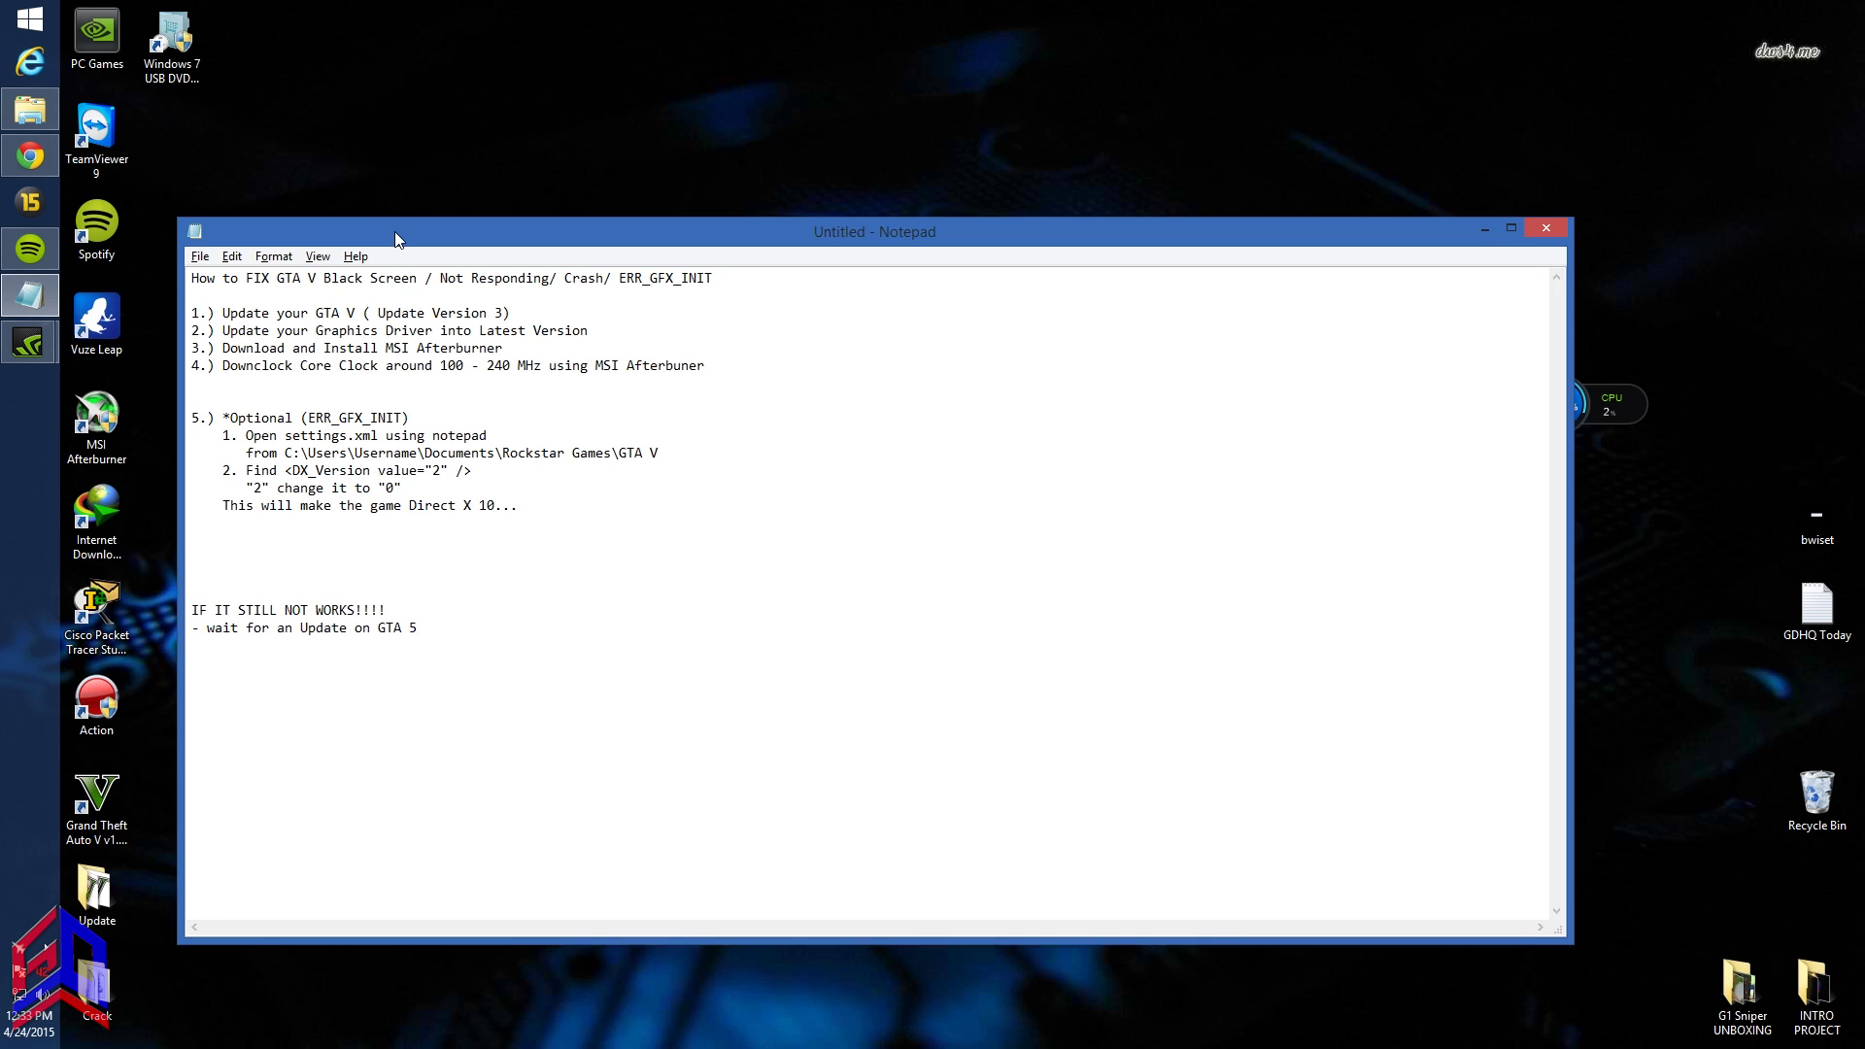
- Open Documents\Rockstar Games\GTA V\settings.xml with Notepad, then close File Explorer
{"action": "left_click_drag", "start_coordinate": [395, 231], "coordinate": [1012, 193]}
{"action": "key", "text": "super+e"}
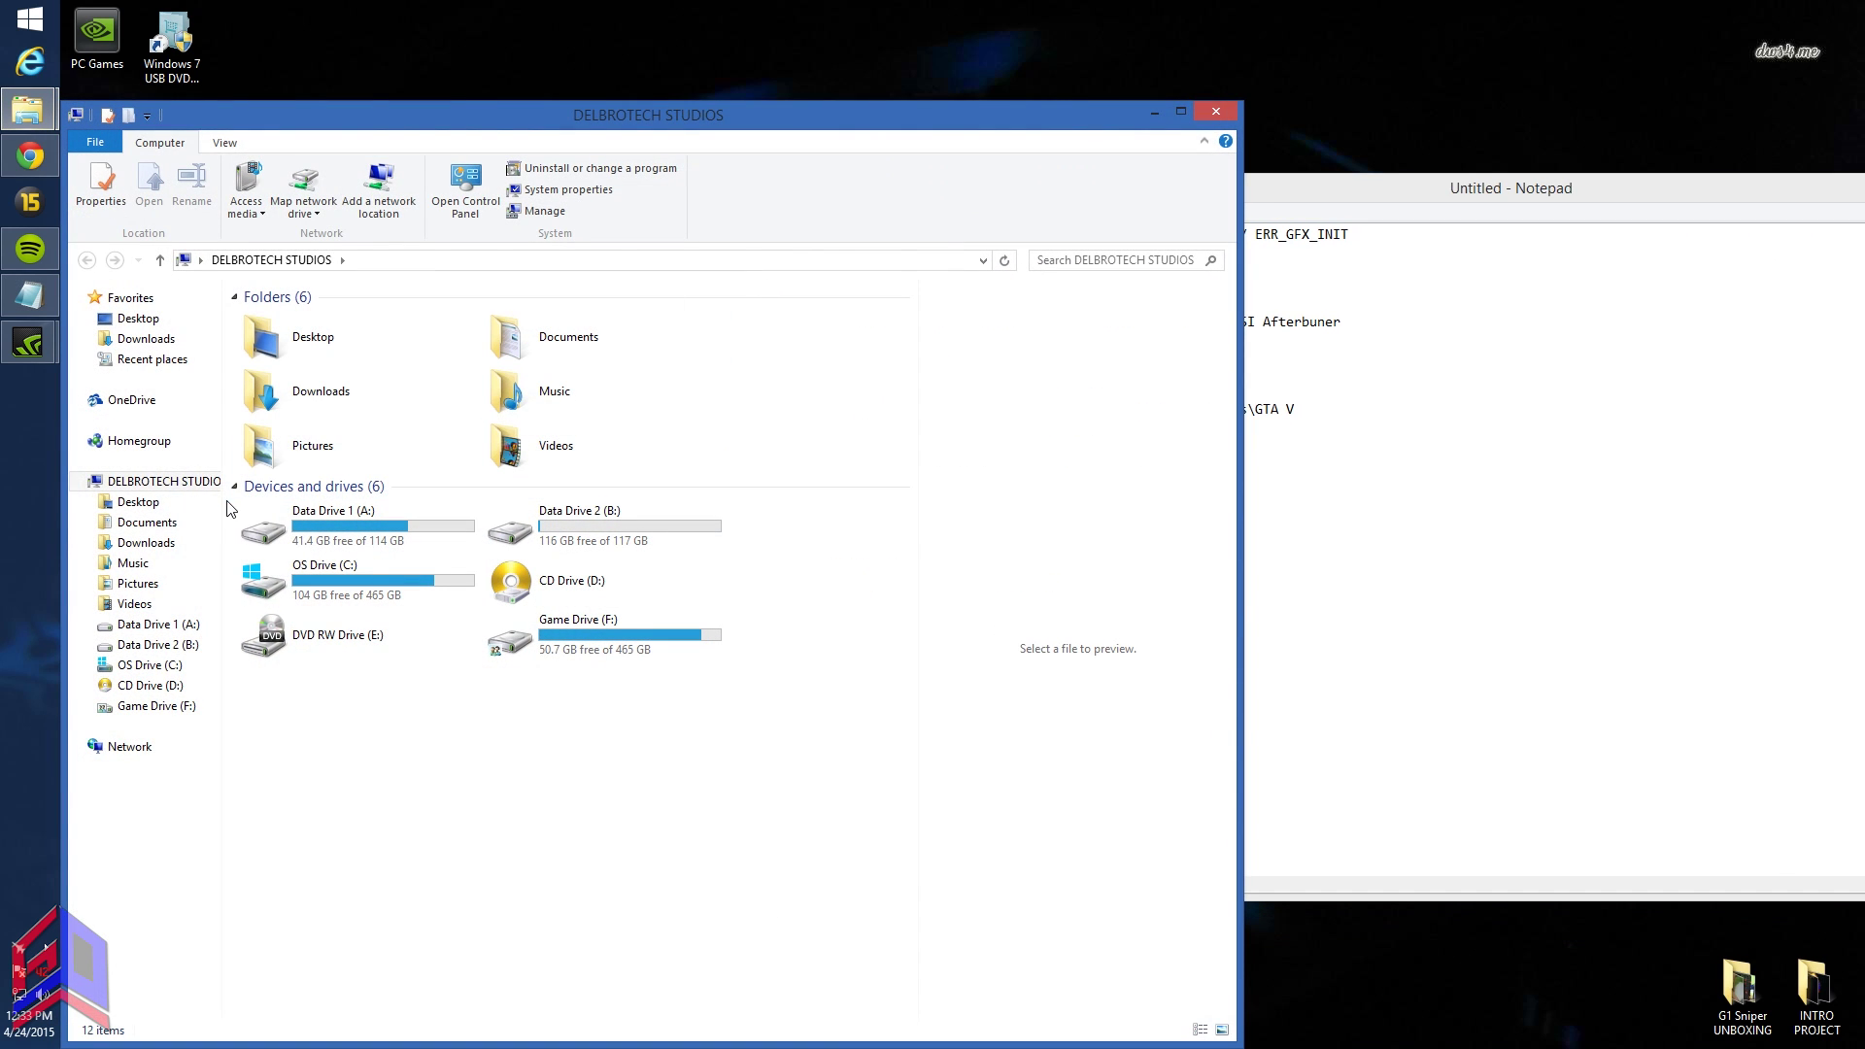
{"action": "left_click", "coordinate": [184, 524]}
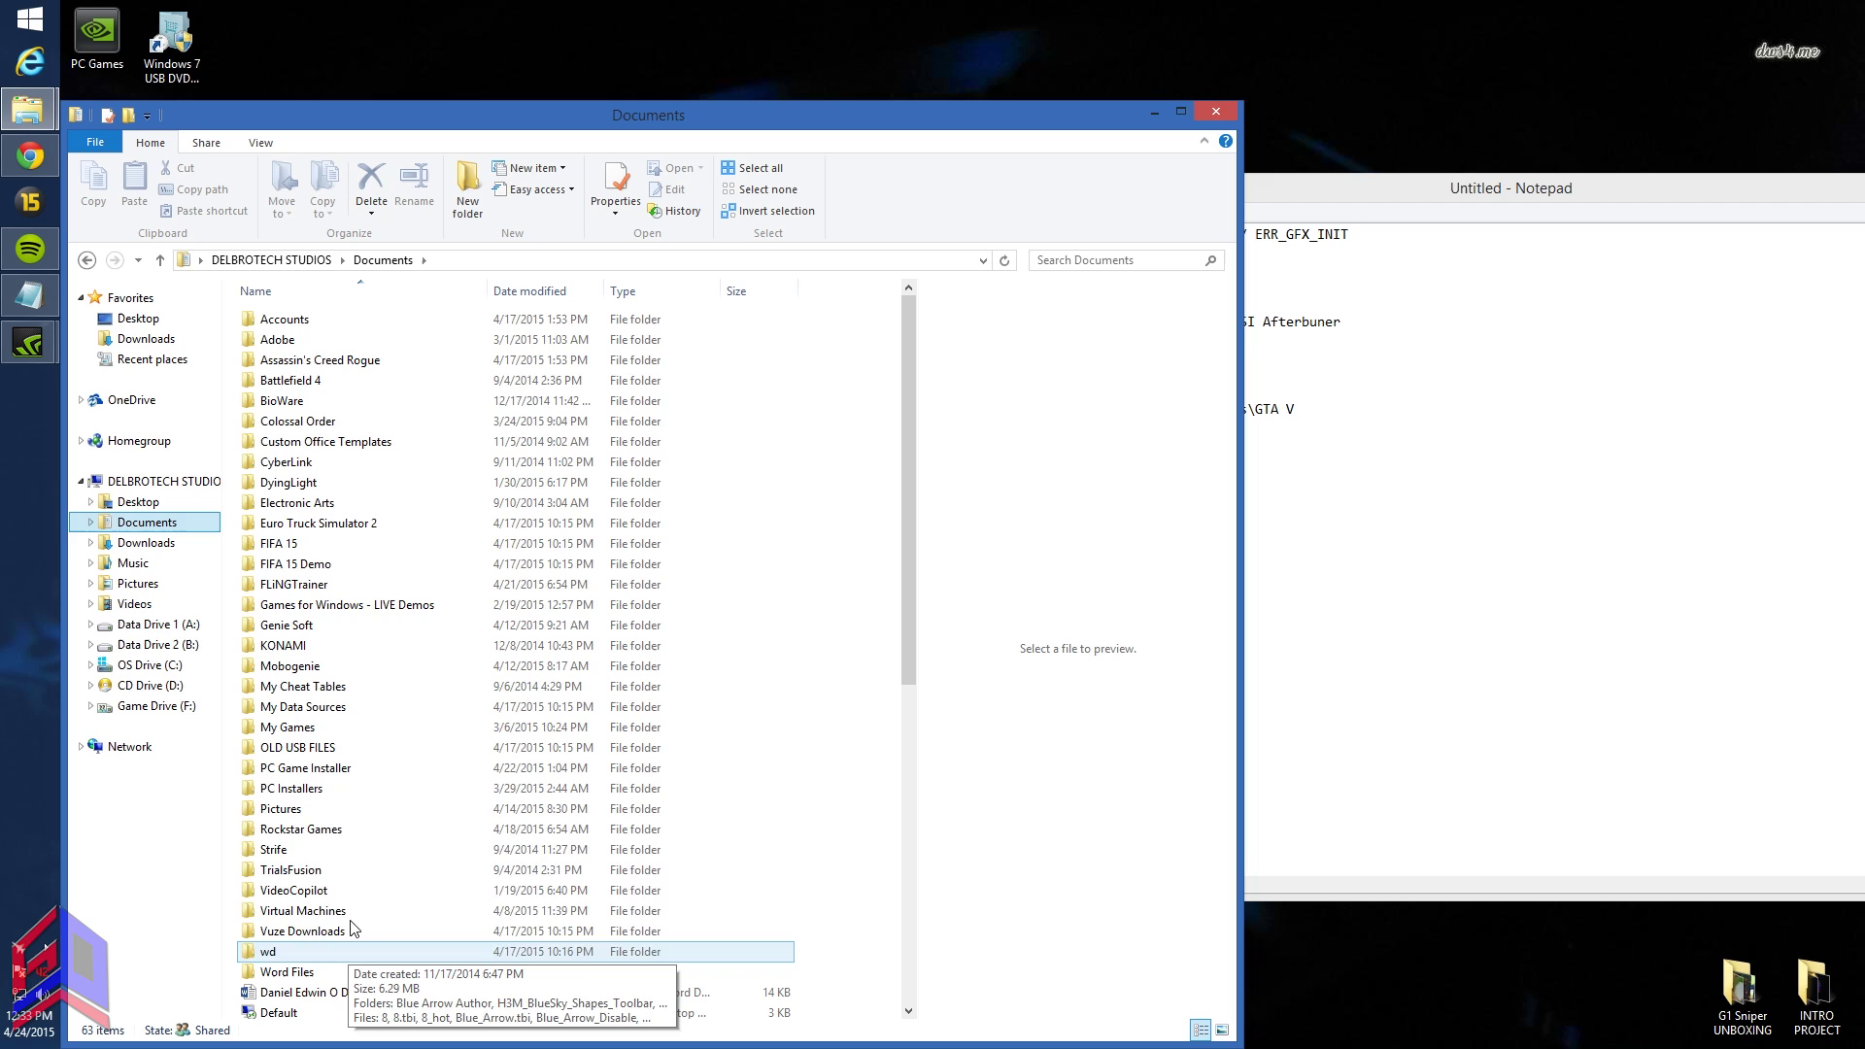
{"action": "double_click", "coordinate": [301, 831]}
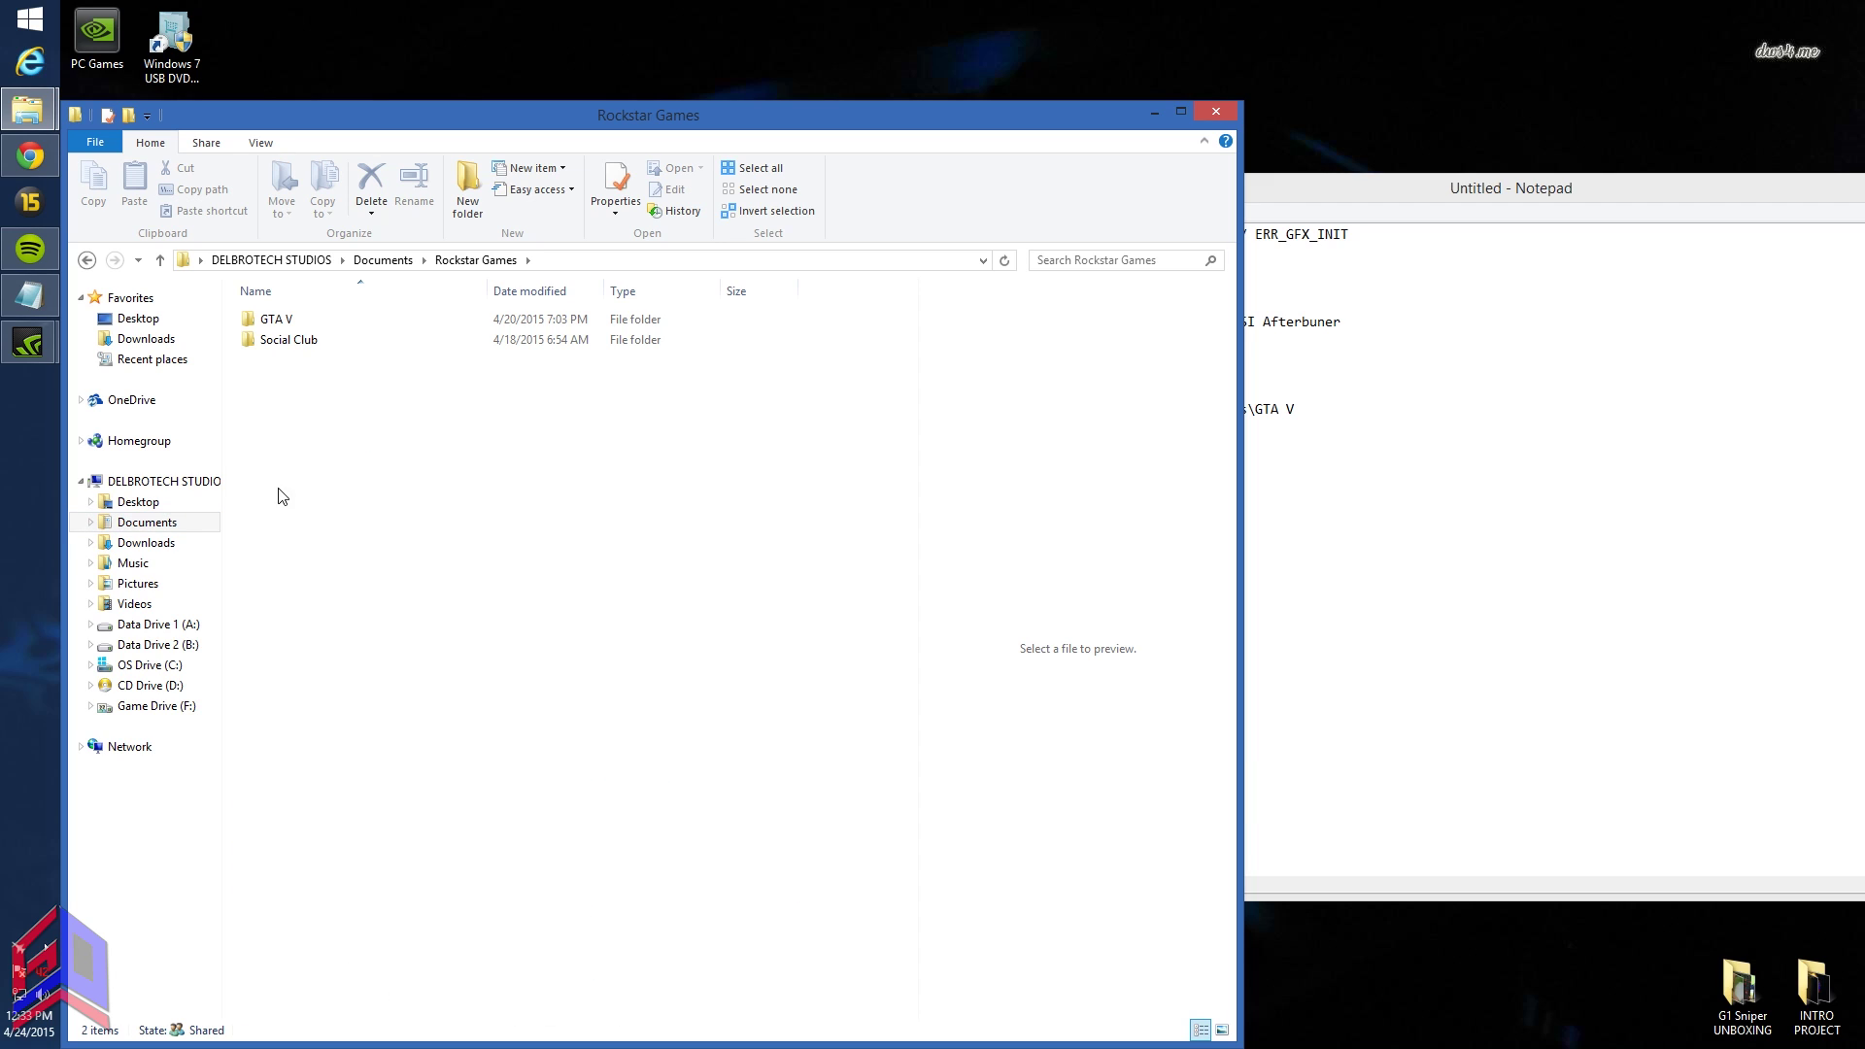
{"action": "double_click", "coordinate": [296, 321]}
{"action": "left_click", "coordinate": [303, 426]}
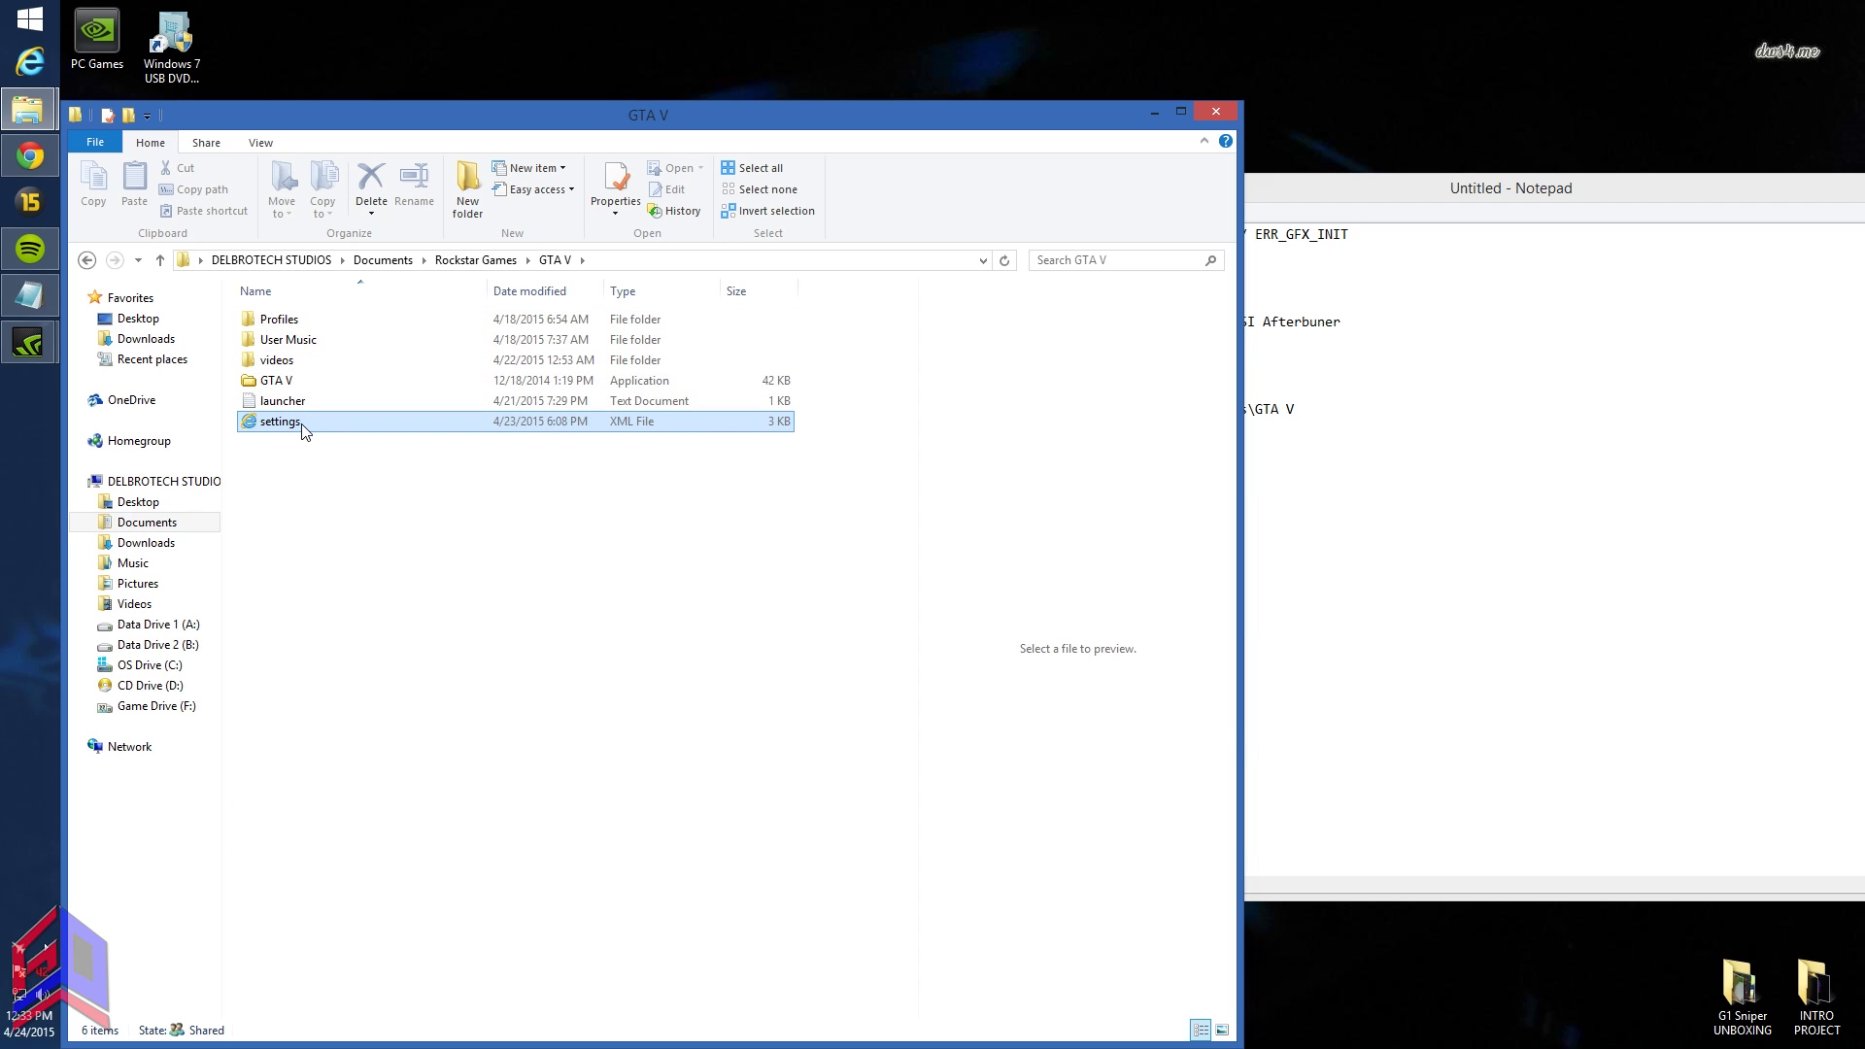
{"action": "right_click", "coordinate": [303, 427]}
{"action": "mouse_move", "coordinate": [406, 523]}
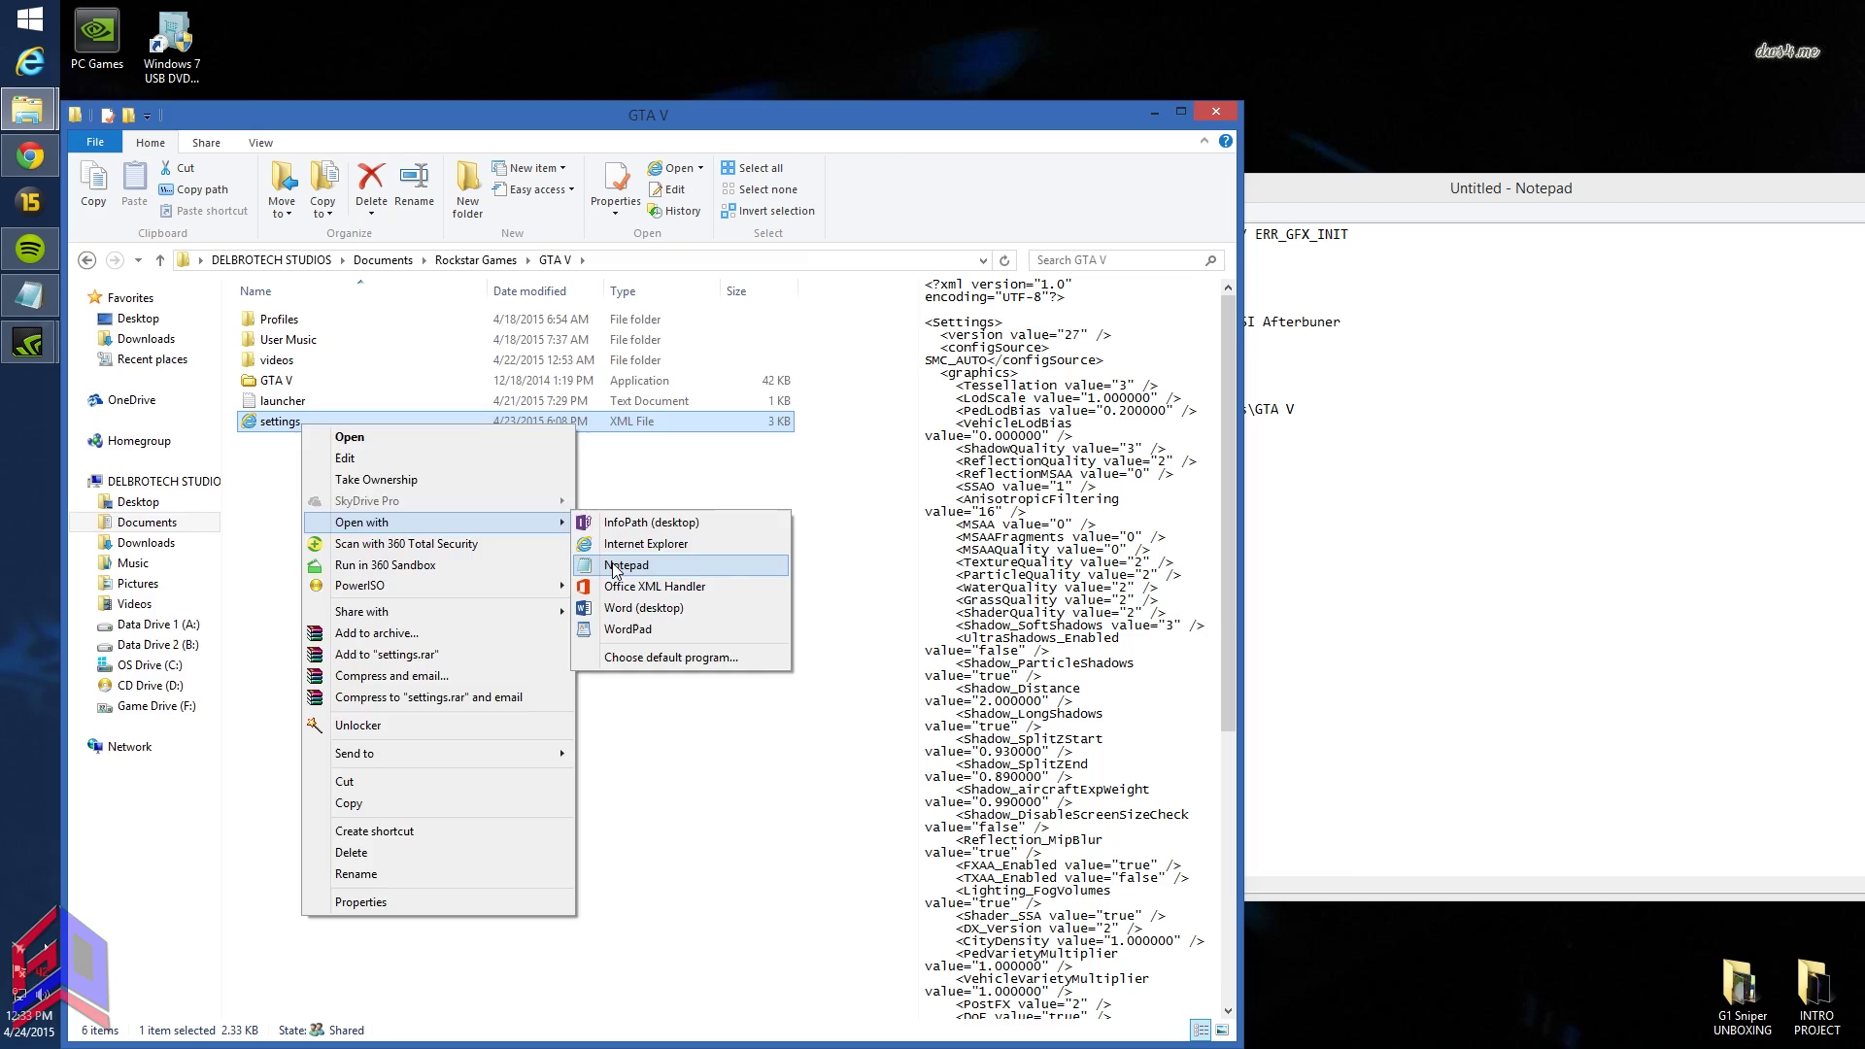
{"action": "left_click", "coordinate": [614, 566]}
{"action": "left_click", "coordinate": [1215, 110]}
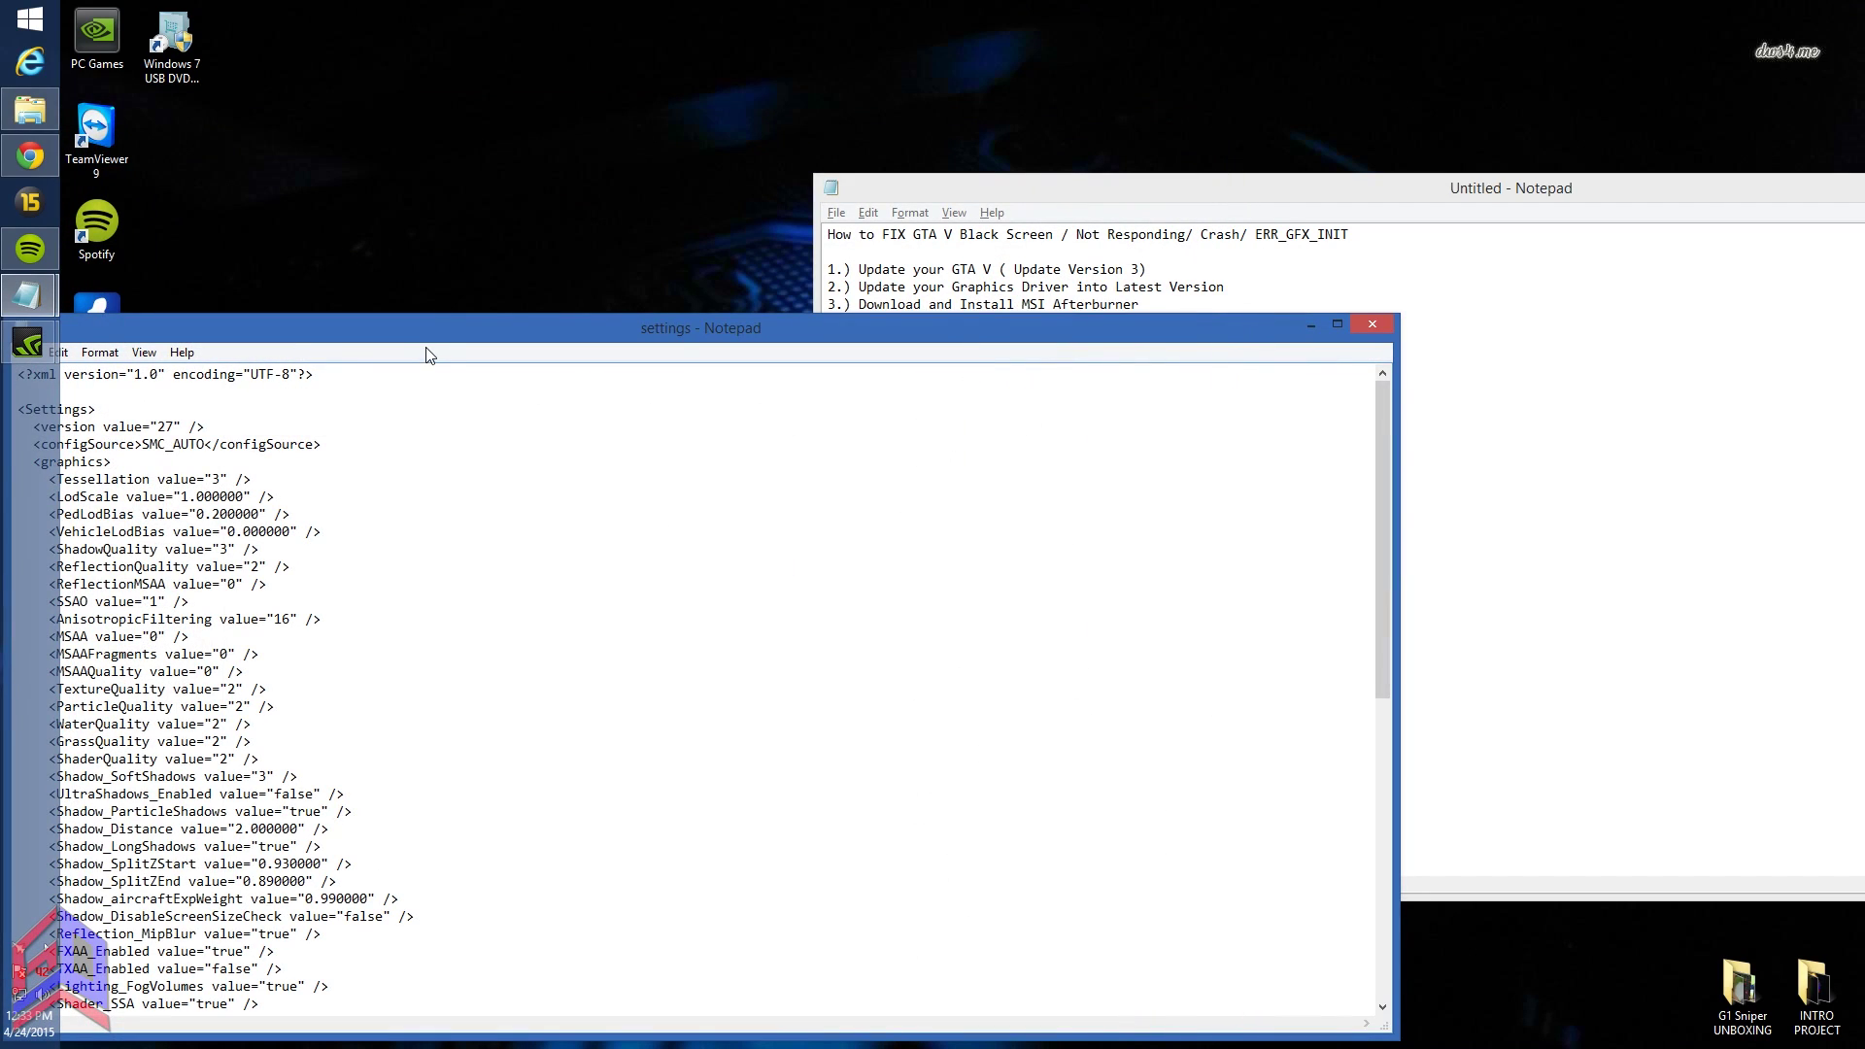
- Place settings.xml beside the guide notes and search for 'DX' to reach the DX_Version line
{"action": "left_click_drag", "start_coordinate": [426, 340], "coordinate": [1621, 319]}
{"action": "left_click", "coordinate": [1207, 225]}
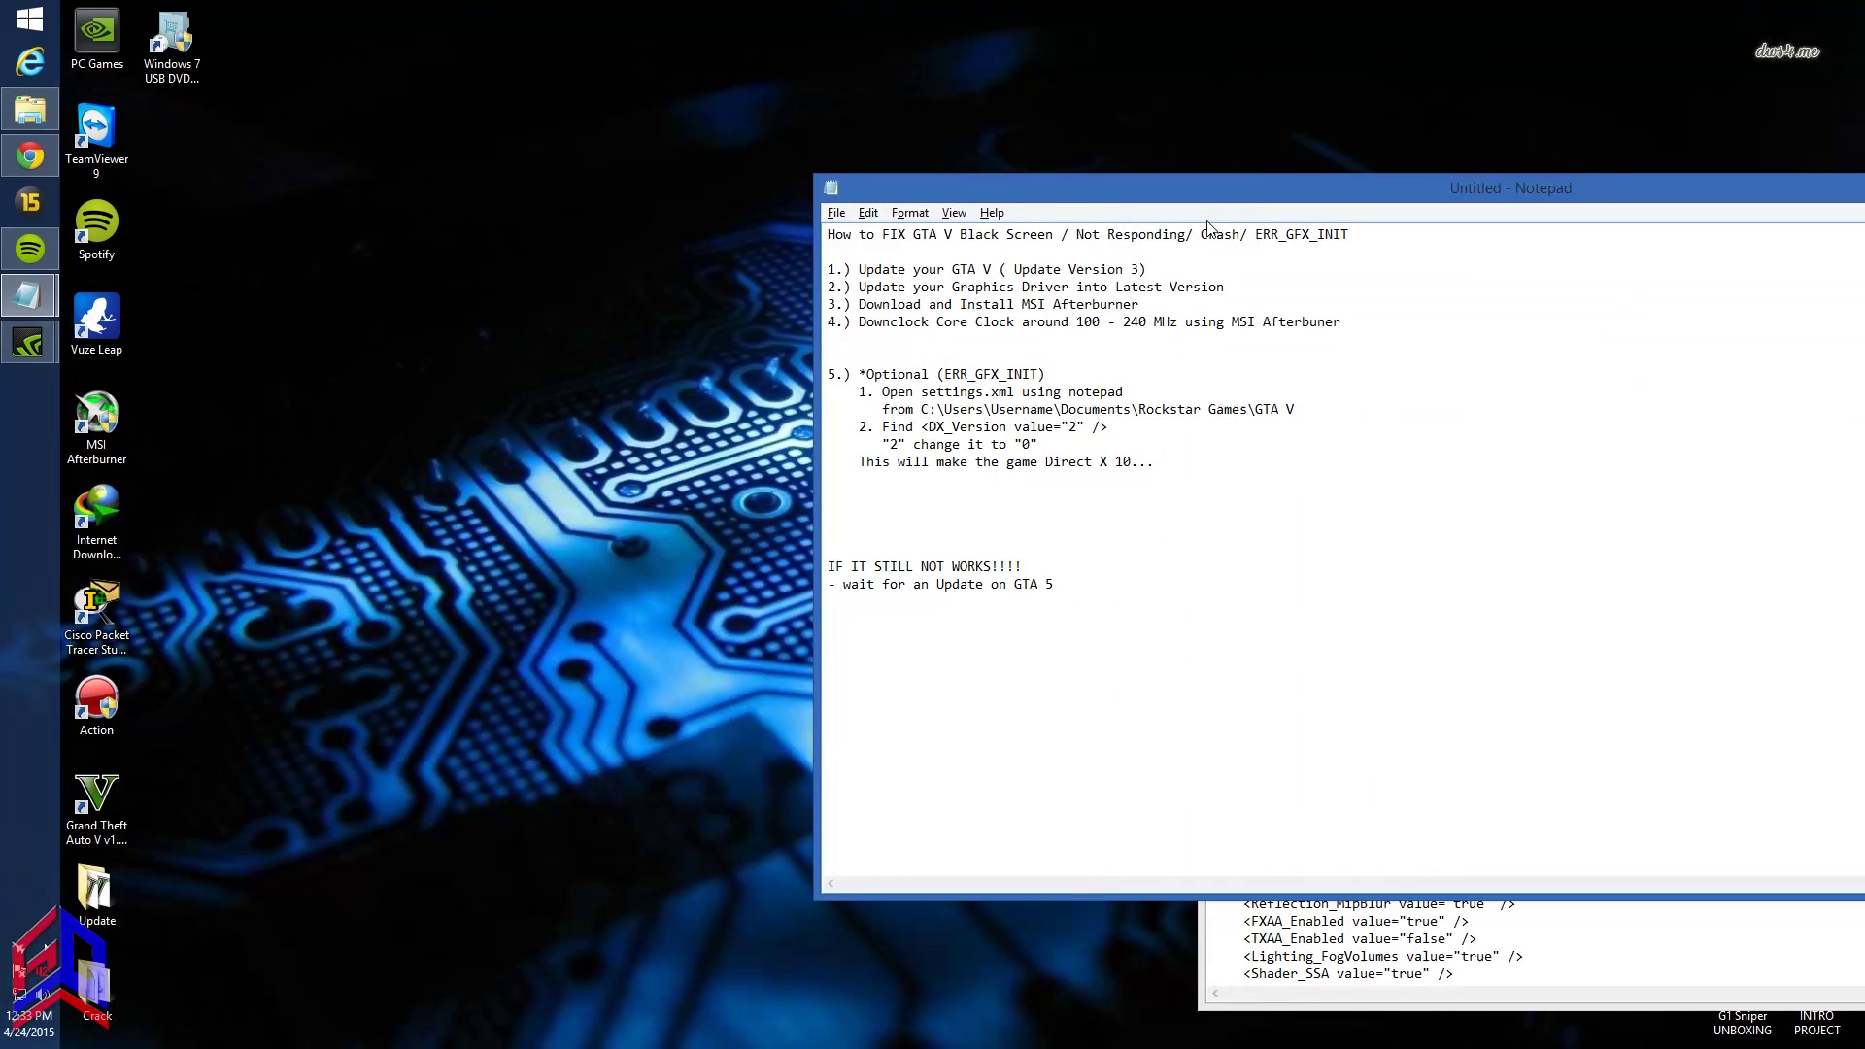
{"action": "left_click_drag", "start_coordinate": [1218, 198], "coordinate": [670, 178]}
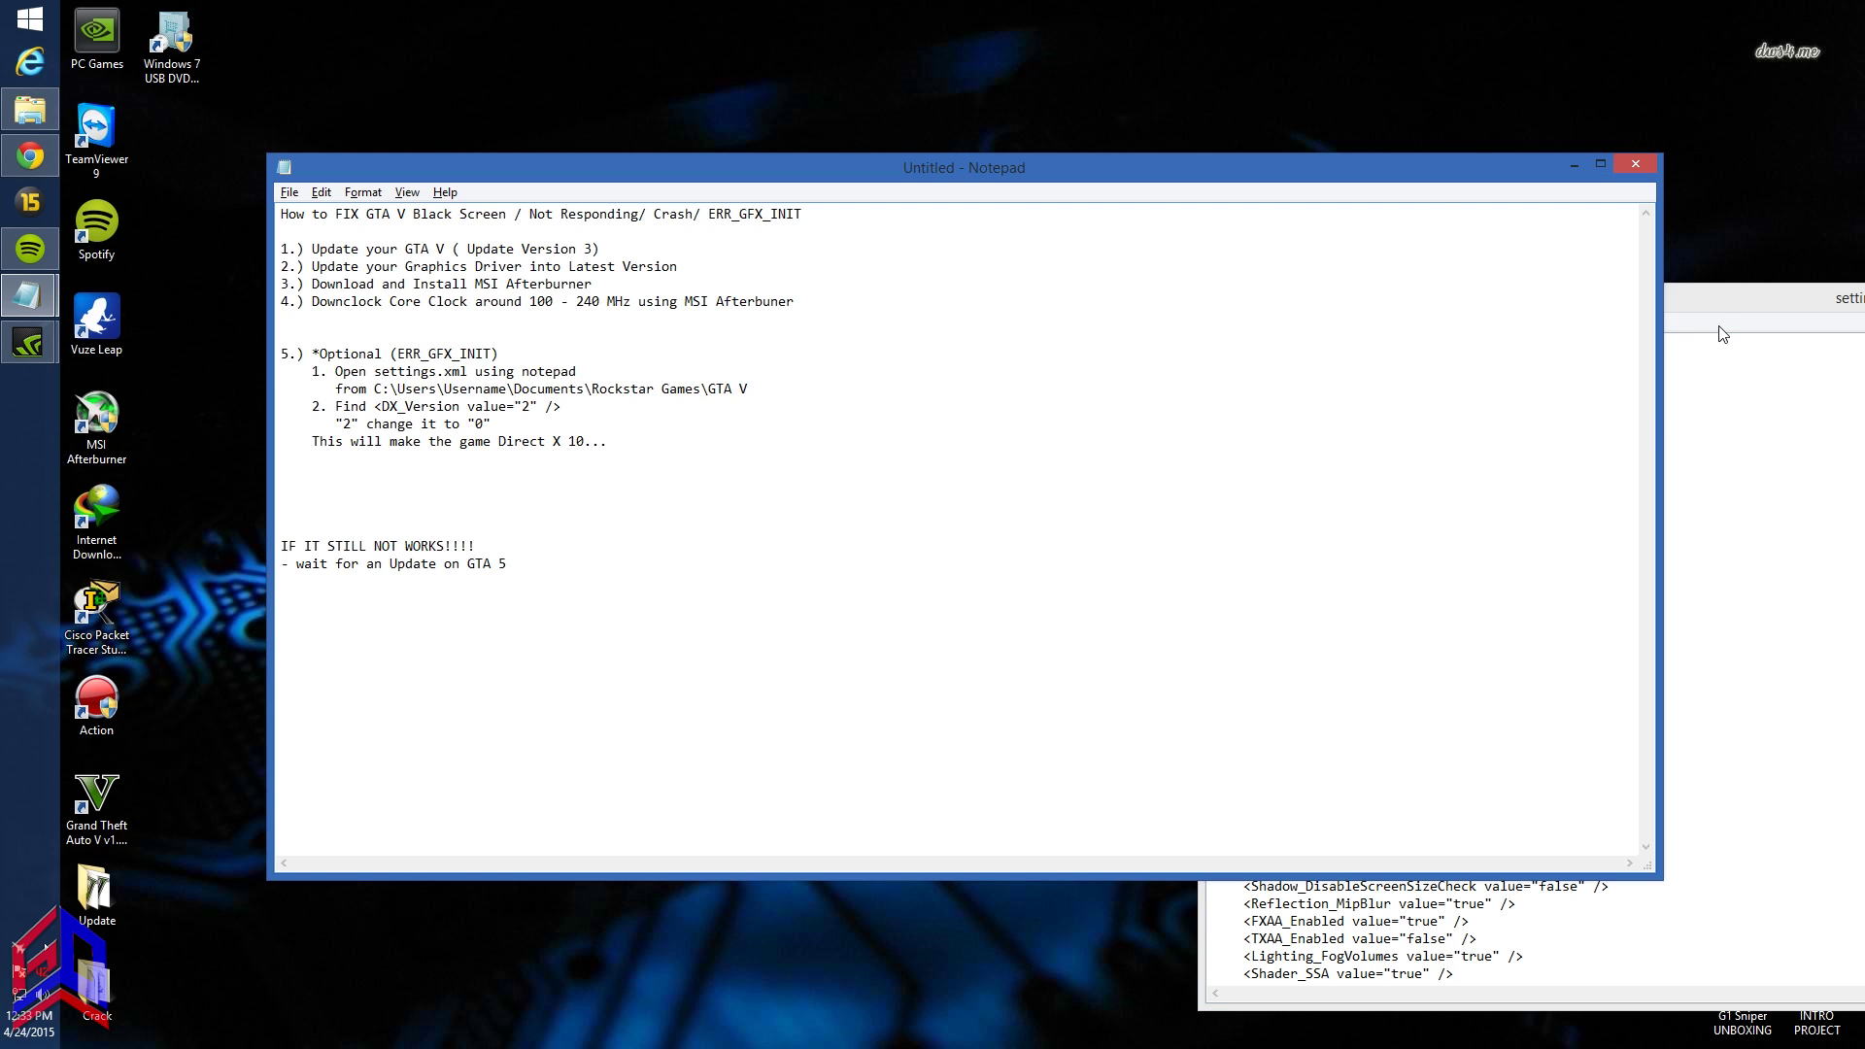
{"action": "left_click_drag", "start_coordinate": [1711, 313], "coordinate": [1484, 250]}
{"action": "key", "text": "ctrl+f"}
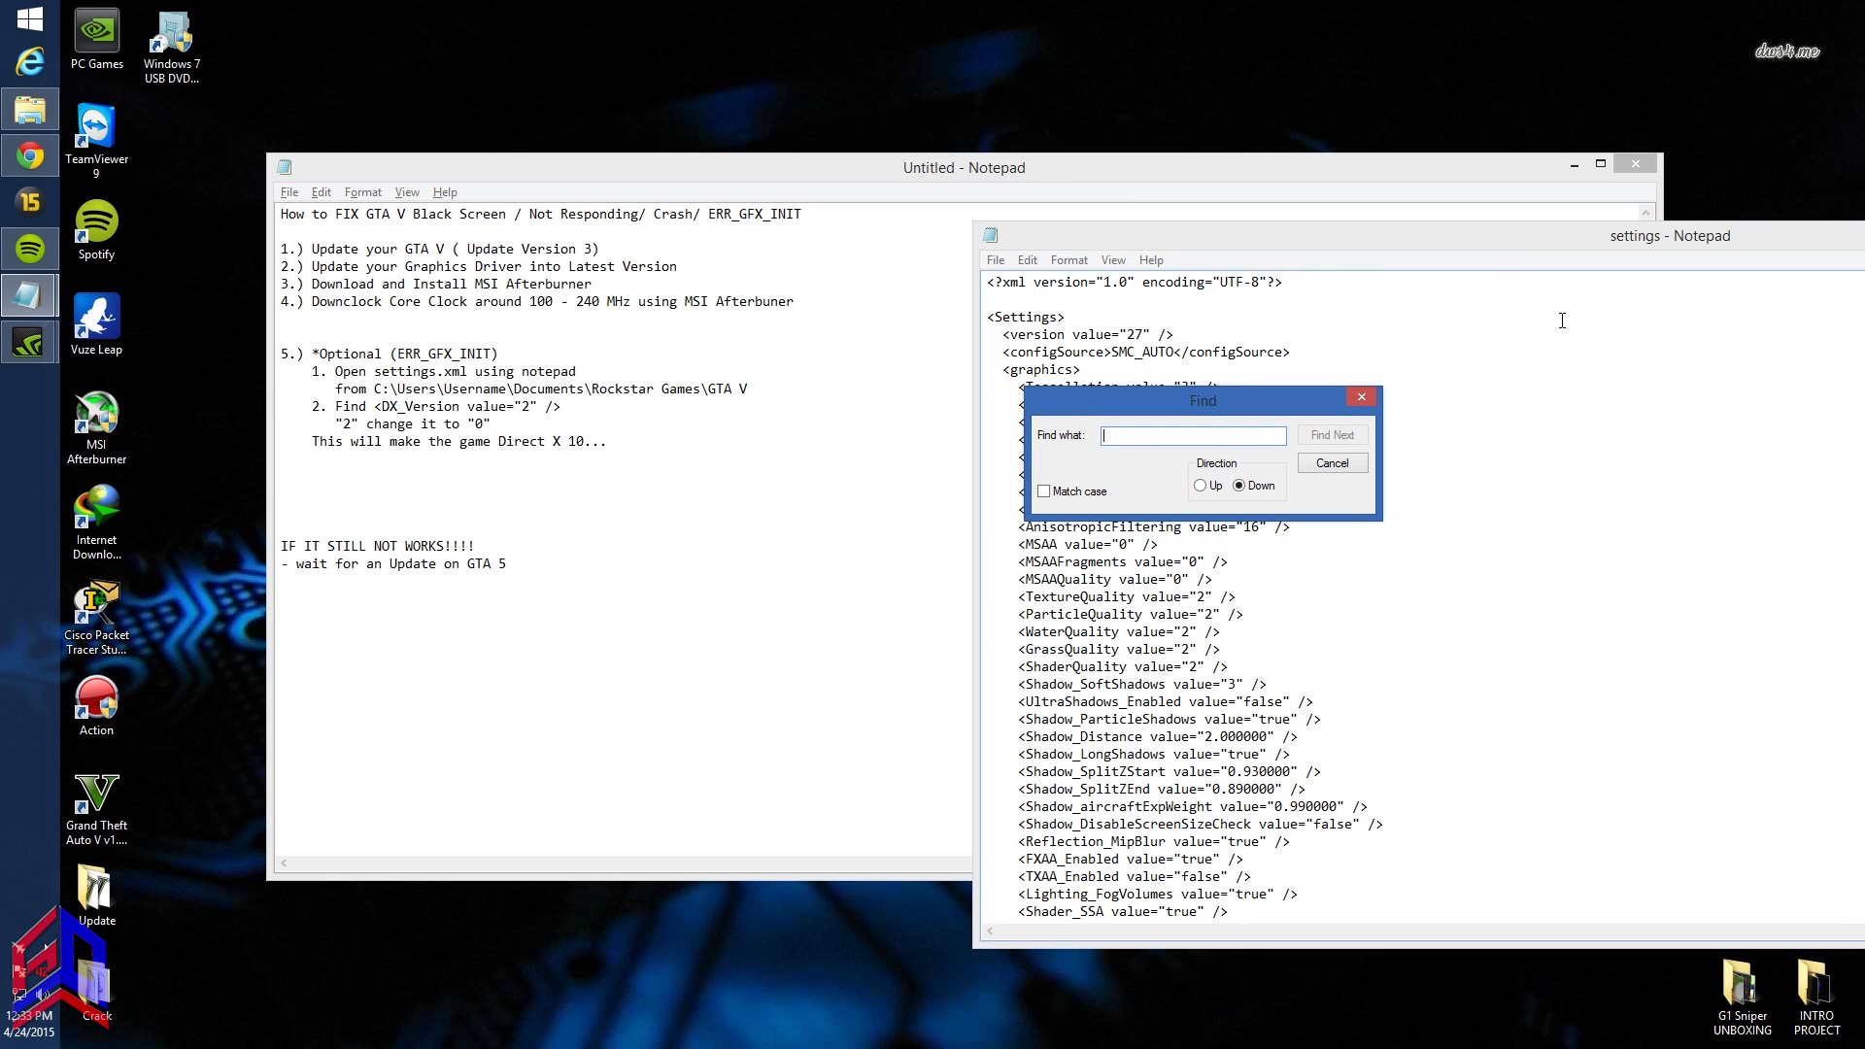
{"action": "type", "text": "DX"}
{"action": "key", "text": "Return"}
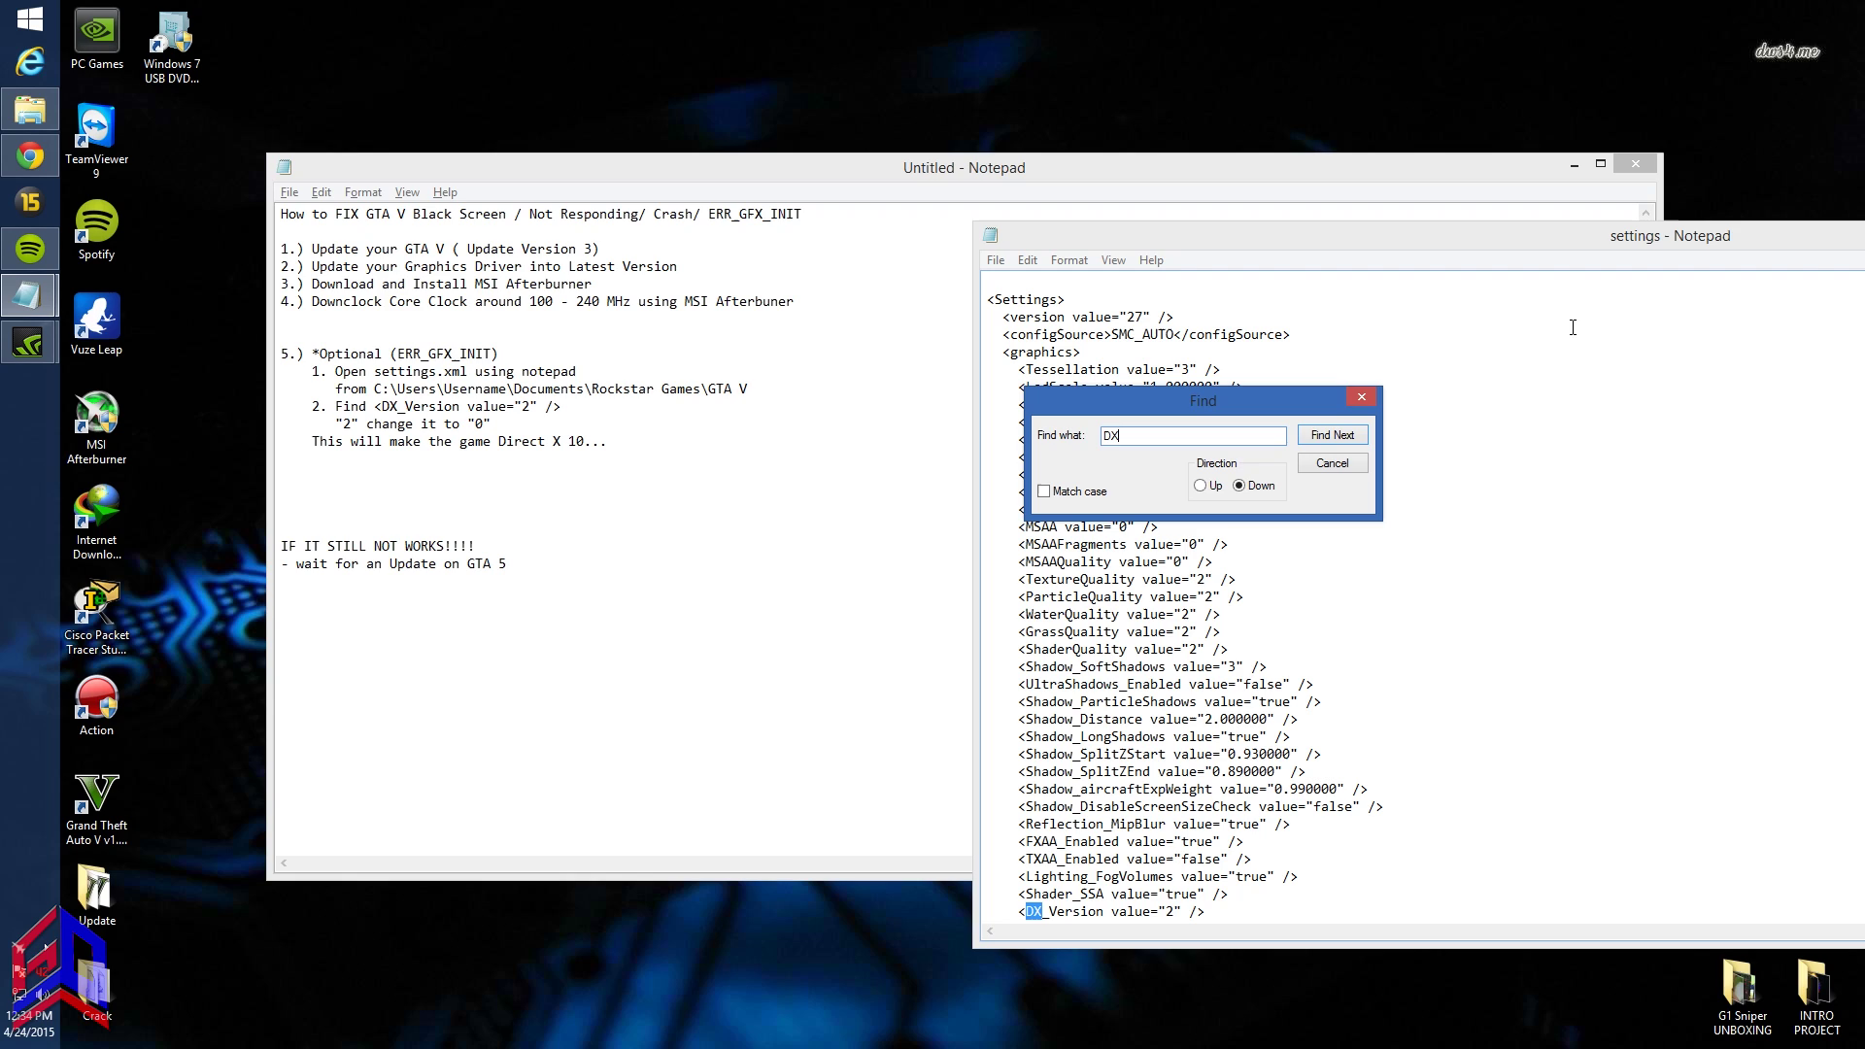
{"action": "left_click", "coordinate": [1363, 397]}
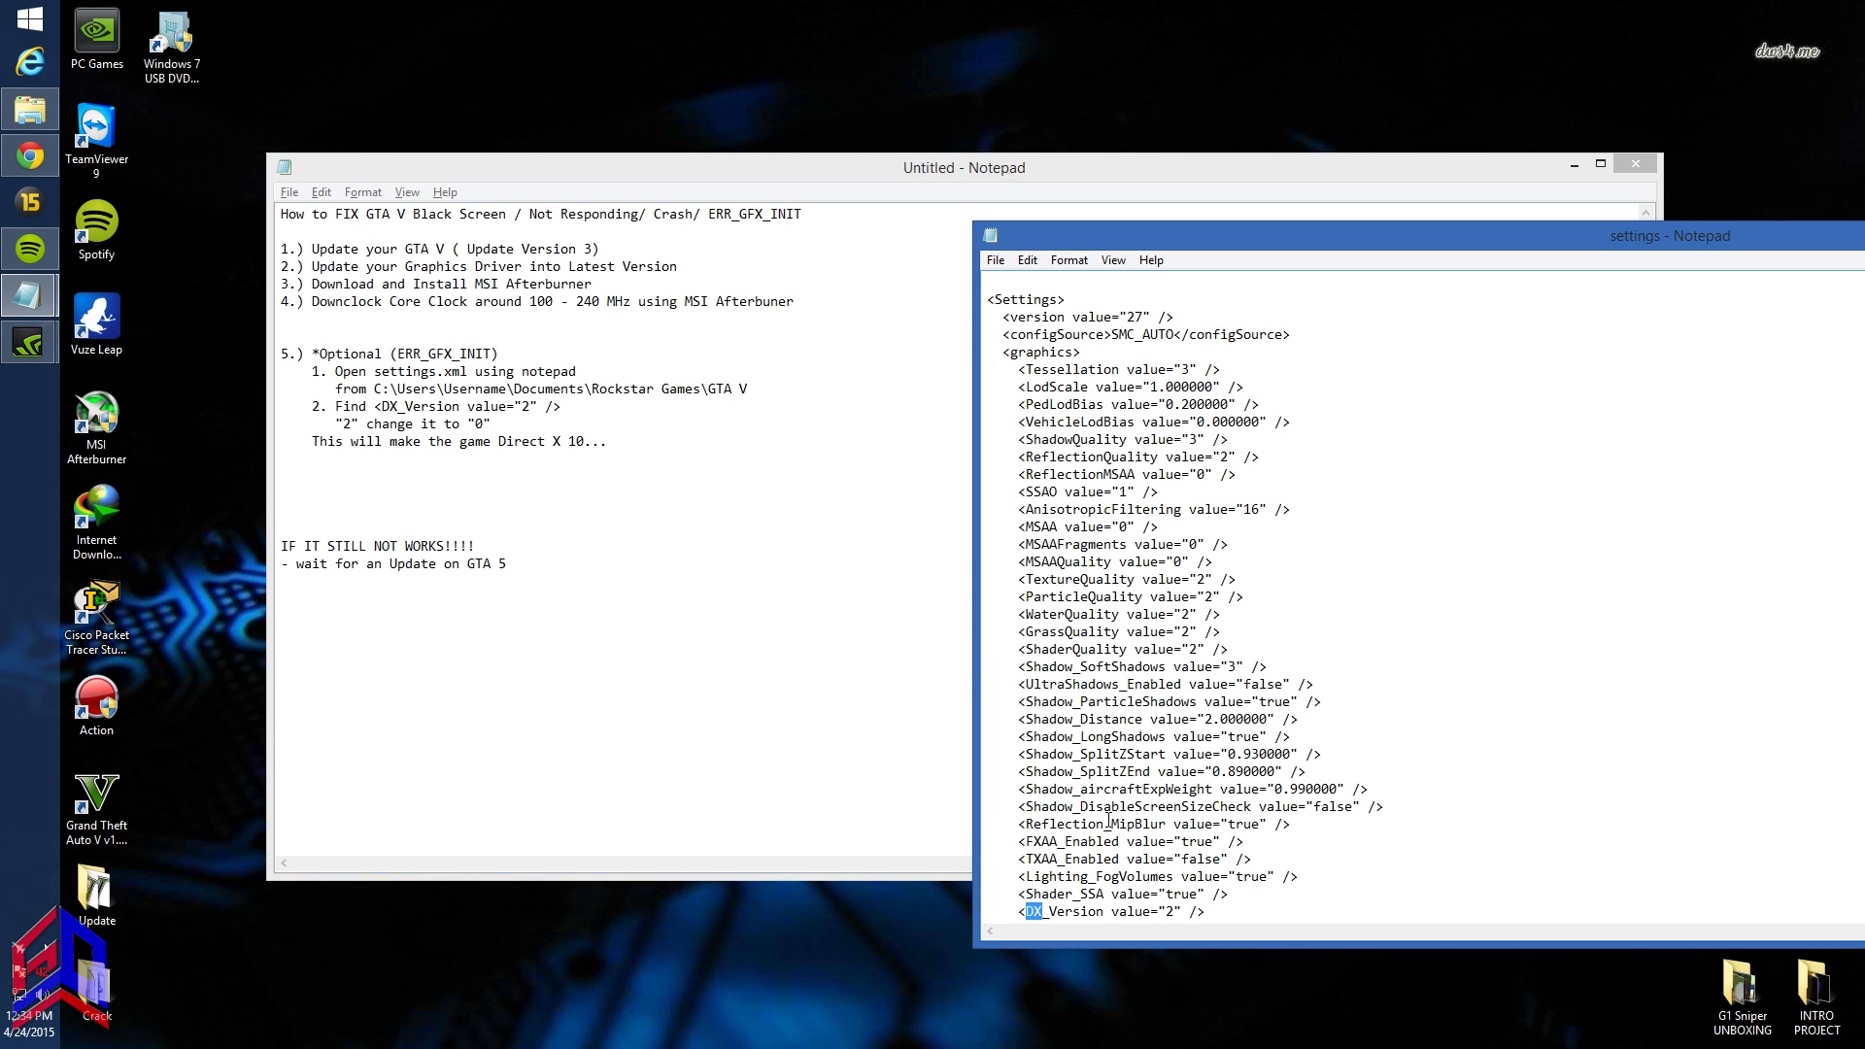
- Change the DX_Version value from 2 to 0
{"action": "left_click", "coordinate": [1178, 911]}
{"action": "key", "text": "BackSpace"}
{"action": "type", "text": "-0"}
{"action": "key", "text": "BackSpace"}
{"action": "type", "text": "0"}
{"action": "key", "text": "BackSpace"}
{"action": "scroll", "coordinate": [1244, 909], "scroll_direction": "down", "scroll_amount": 3}
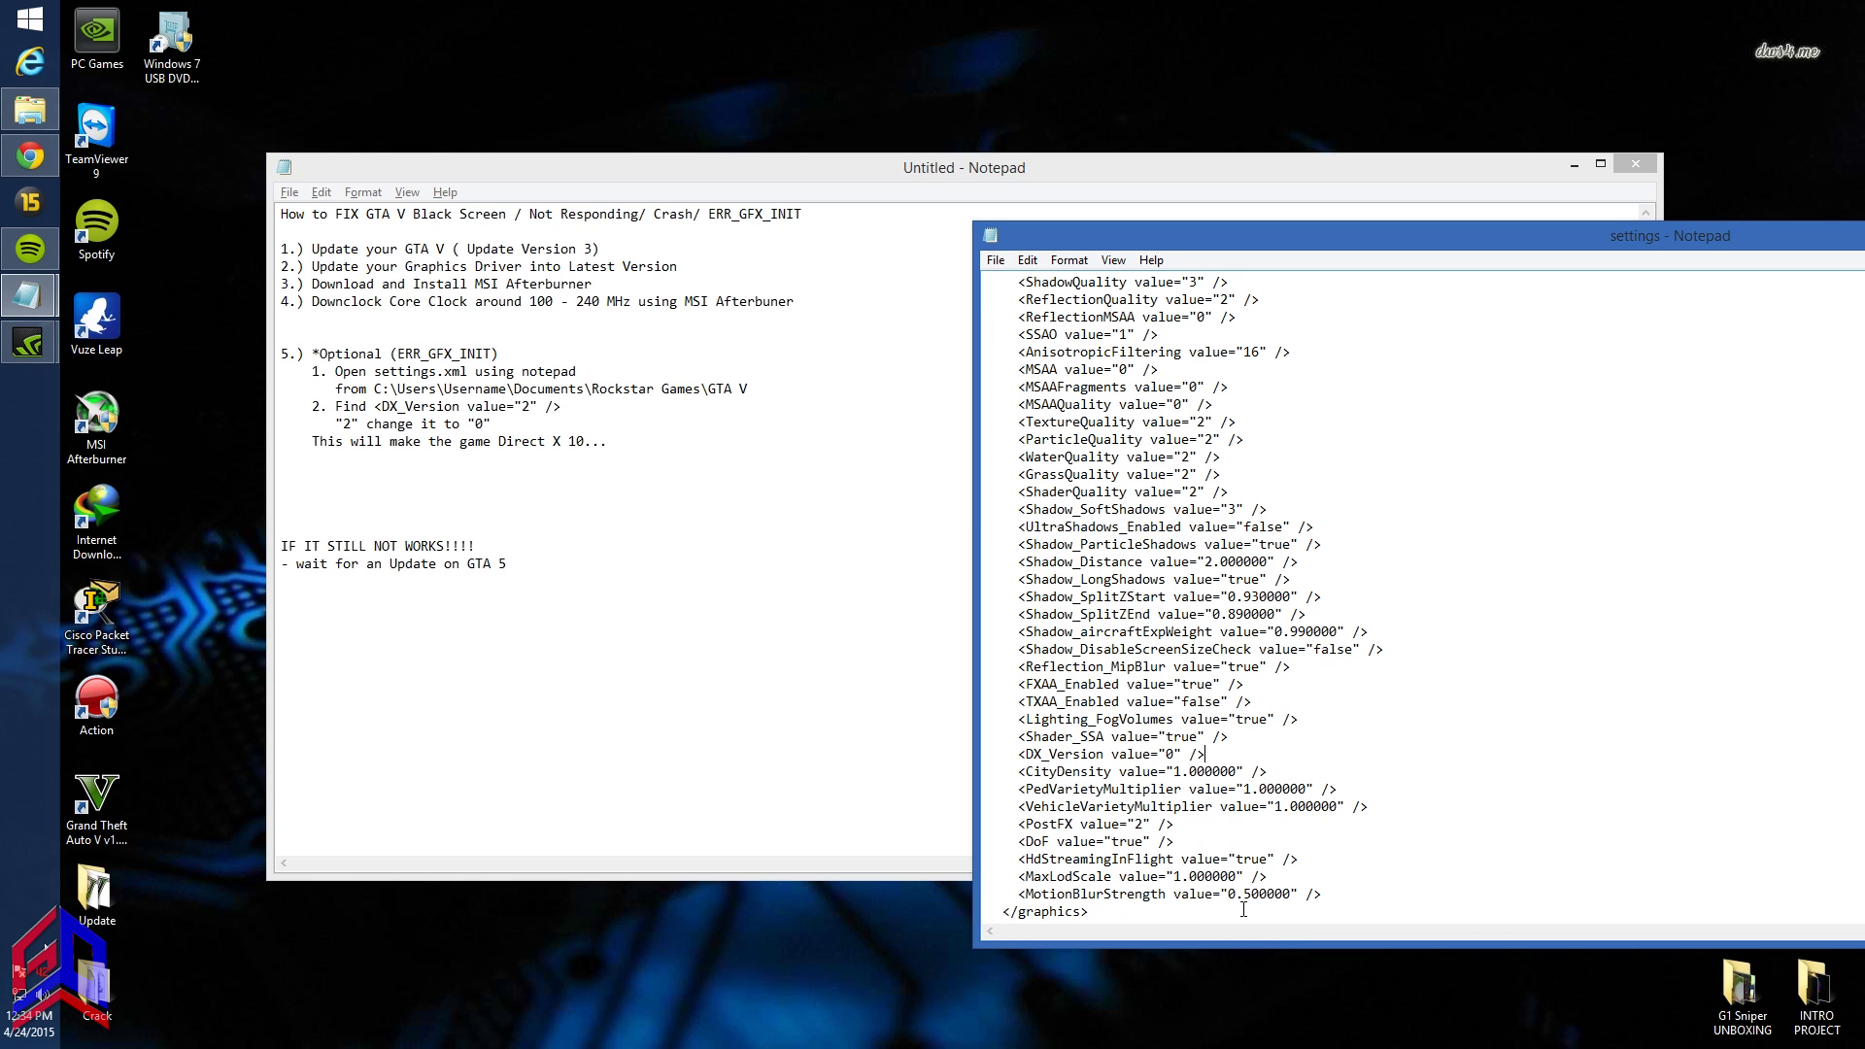
- Open Save As, cancel it, and close the settings file
{"action": "left_click", "coordinate": [996, 261]}
{"action": "left_click", "coordinate": [1035, 346]}
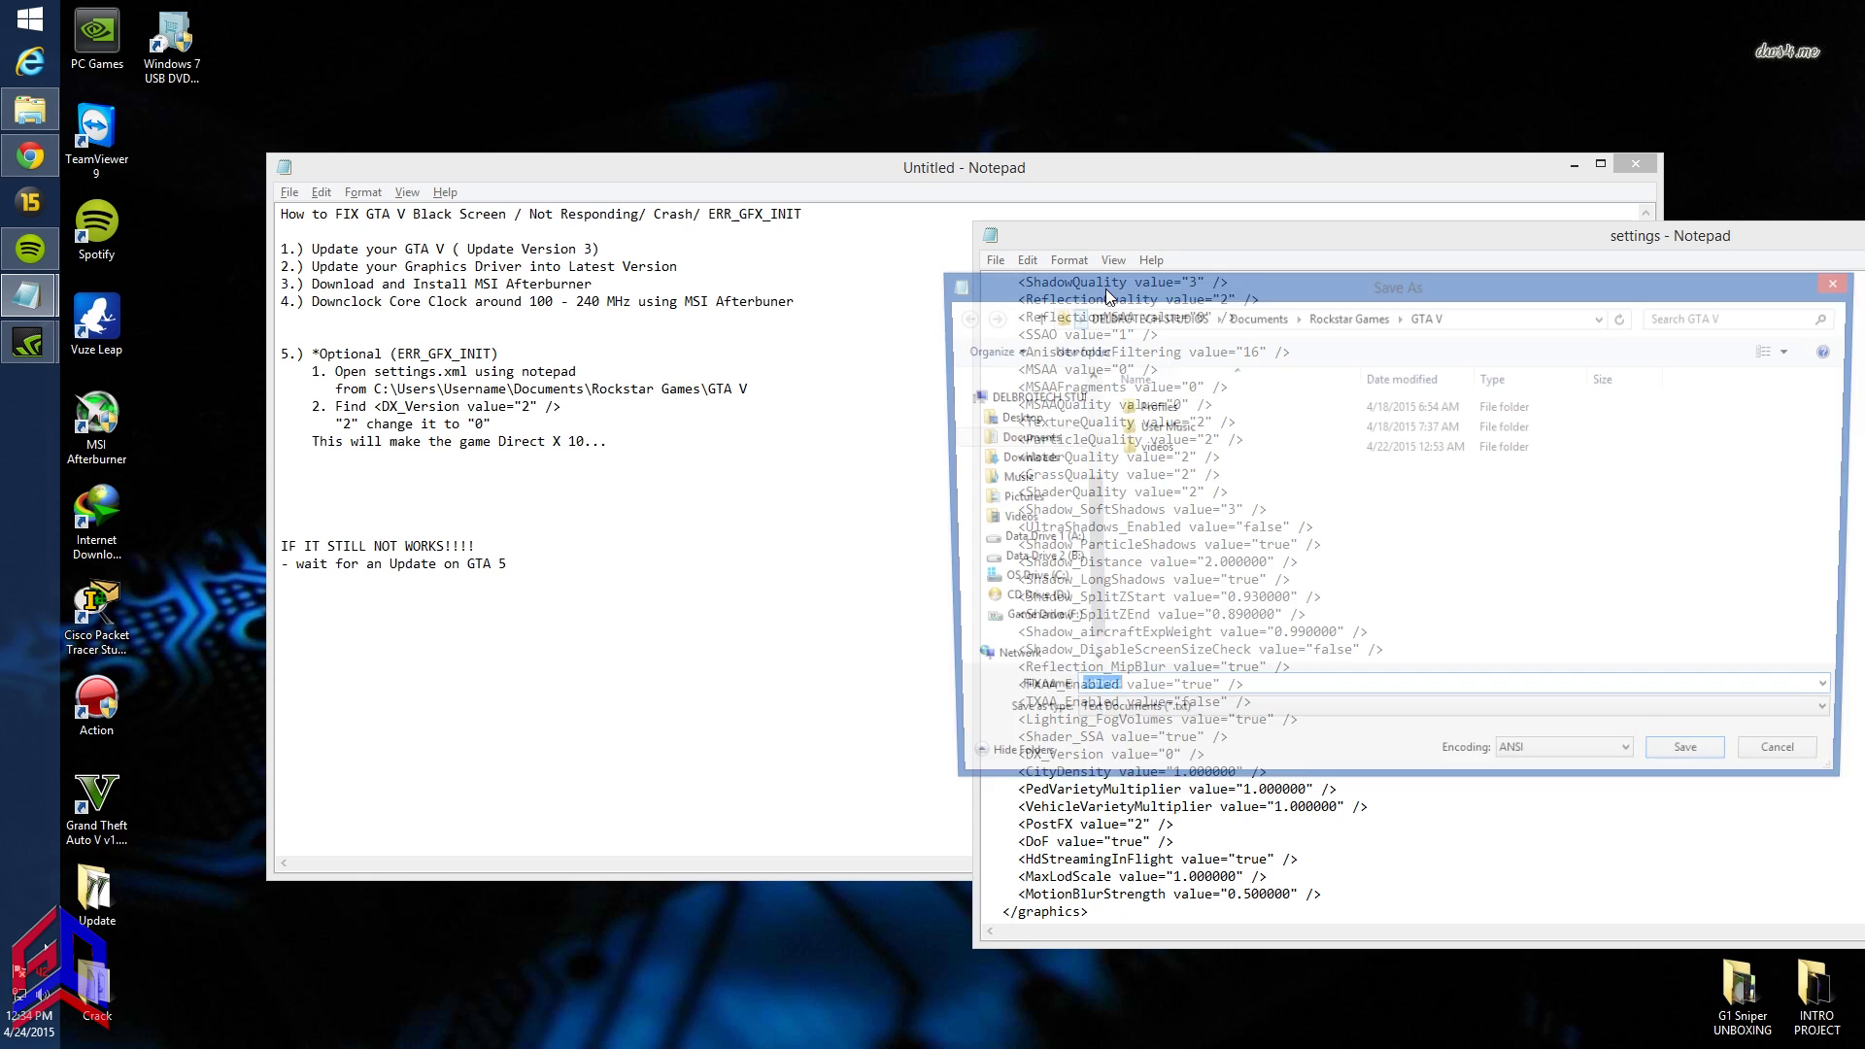
{"action": "left_click_drag", "start_coordinate": [1252, 284], "coordinate": [609, 364]}
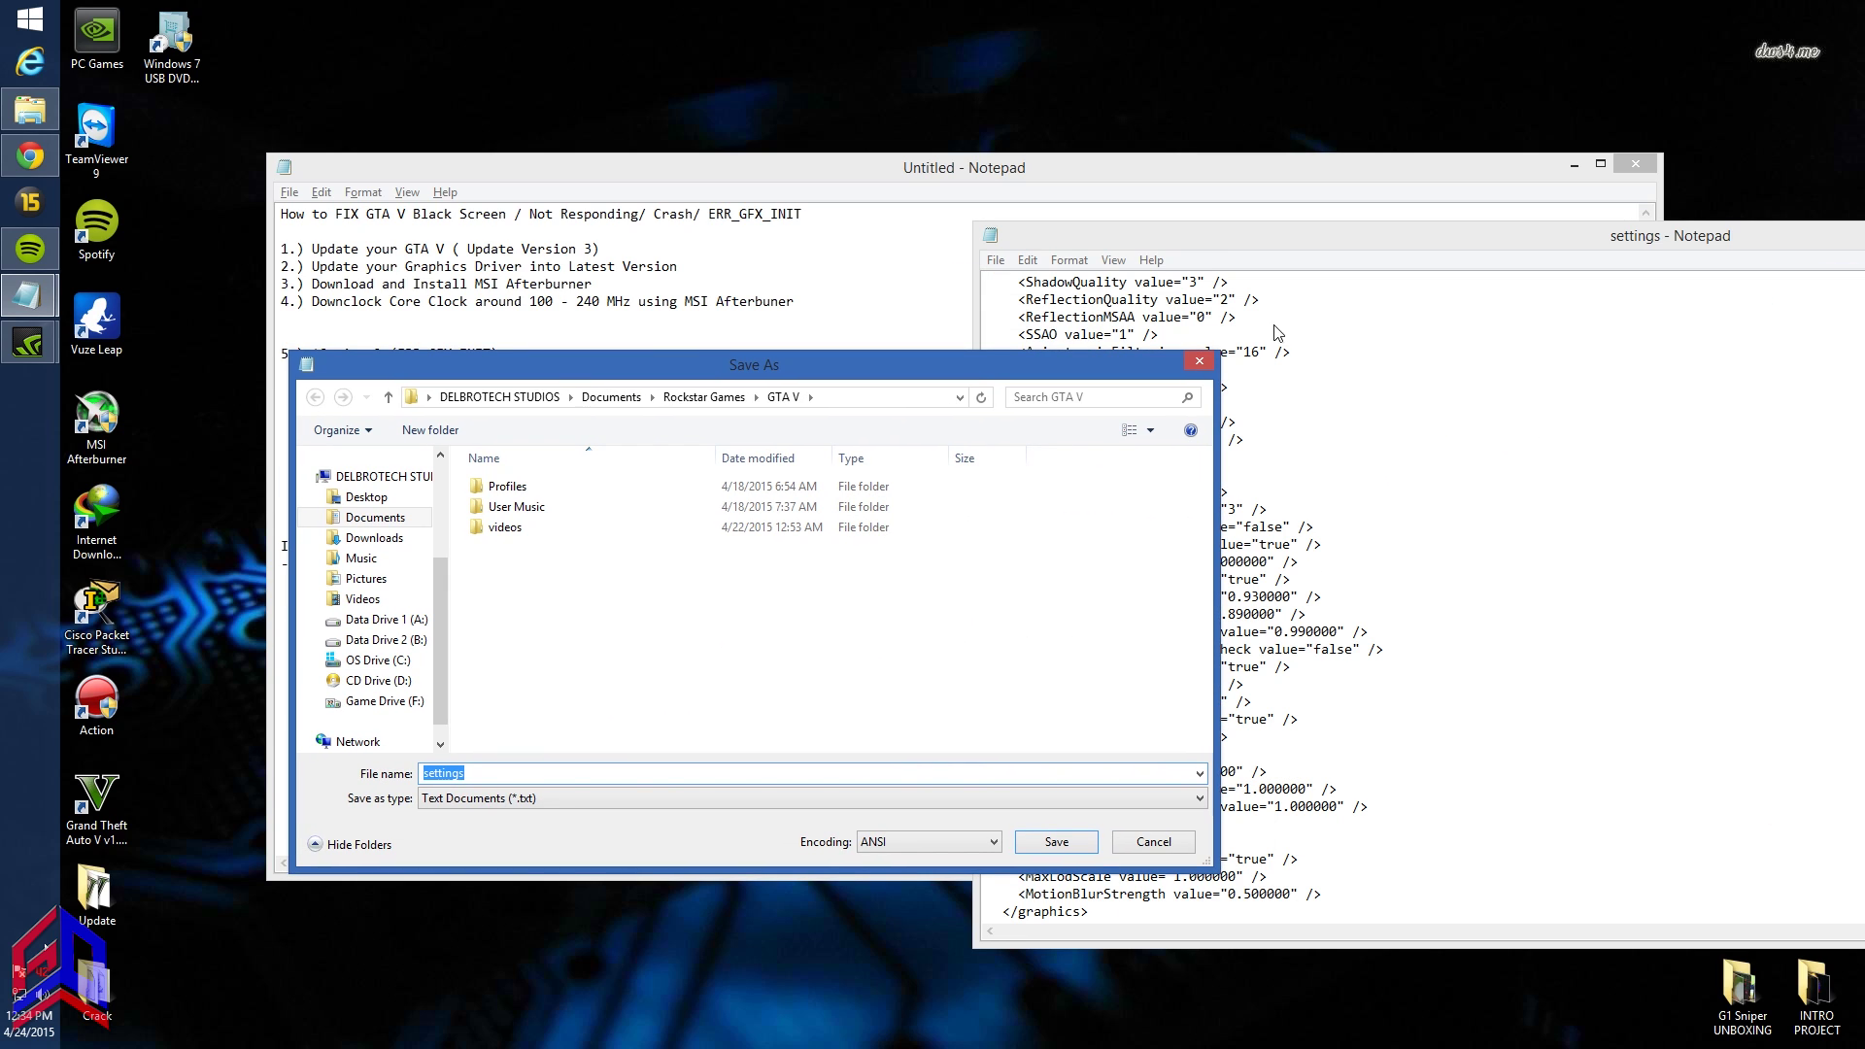
{"action": "left_click", "coordinate": [1200, 361]}
{"action": "left_click_drag", "start_coordinate": [1263, 235], "coordinate": [300, 494]}
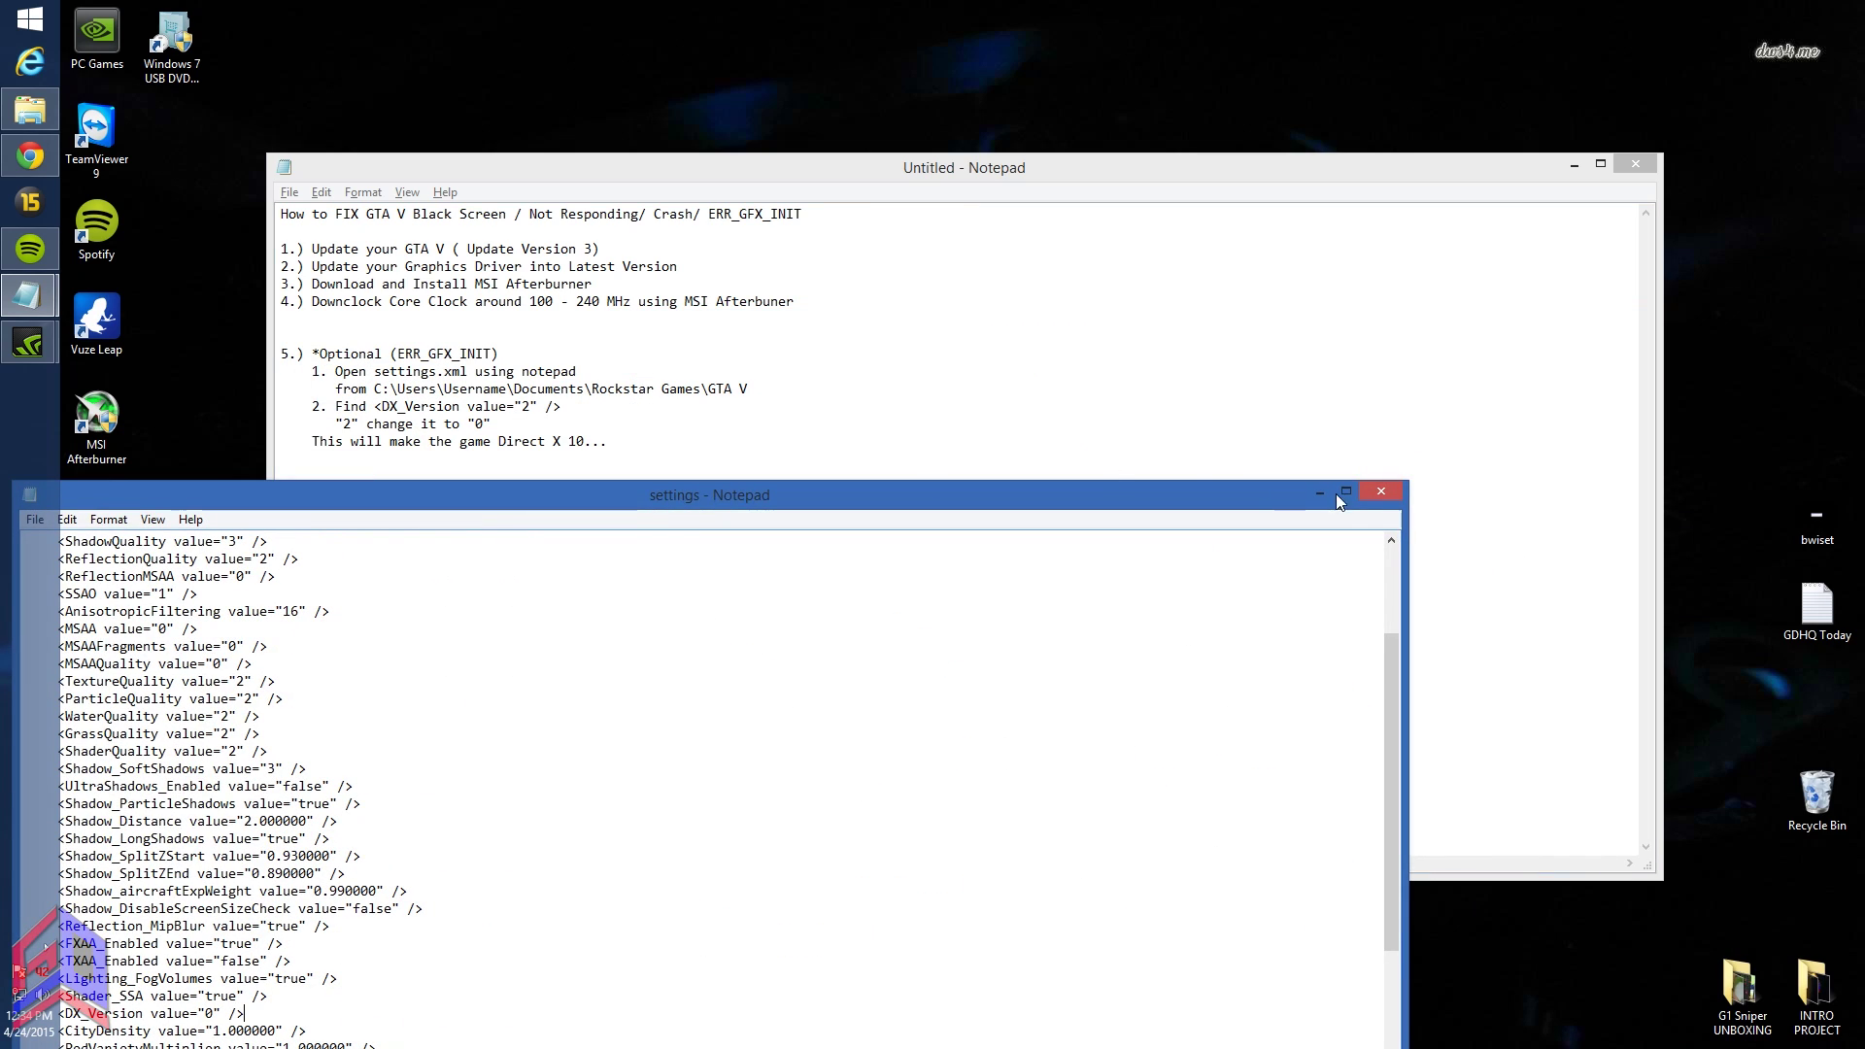
{"action": "left_click", "coordinate": [1383, 495]}
- Discard changes to settings.xml, then highlight guide steps 1–4 and the optional step 5
{"action": "left_click", "coordinate": [1003, 550]}
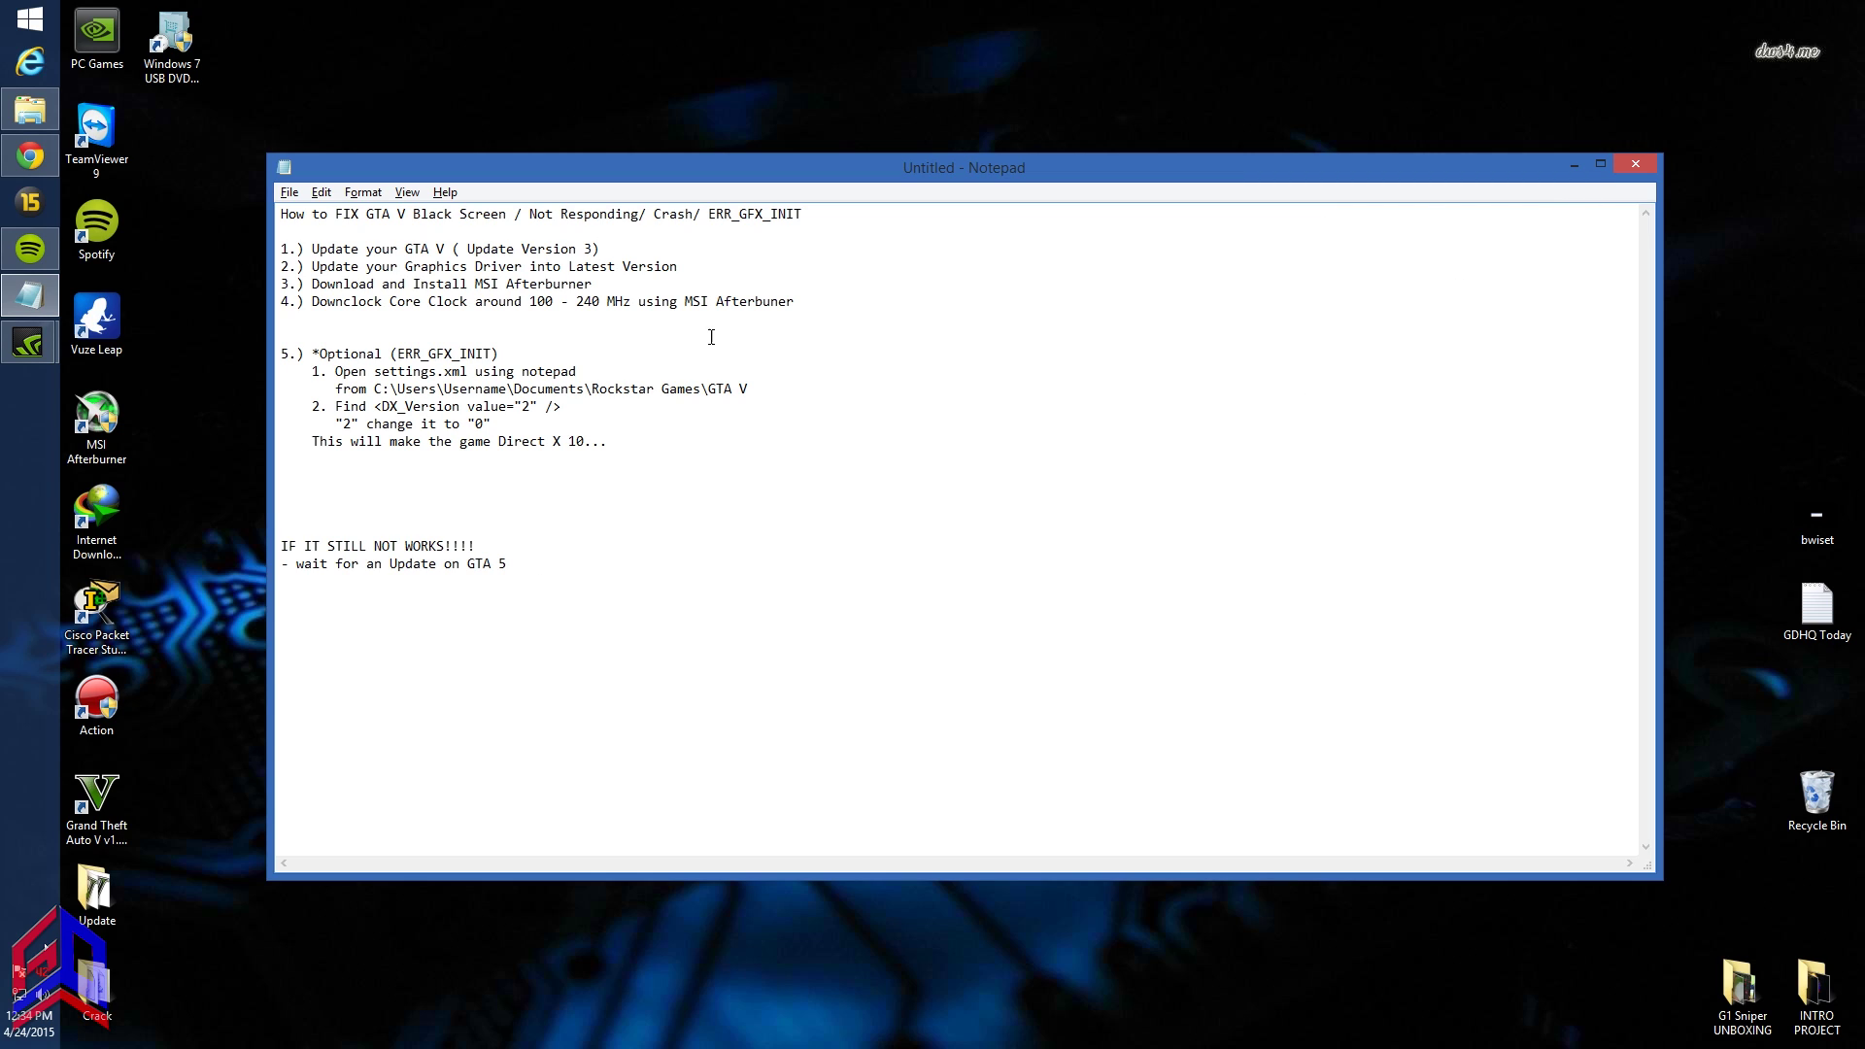
{"action": "left_click_drag", "start_coordinate": [827, 310], "coordinate": [210, 245]}
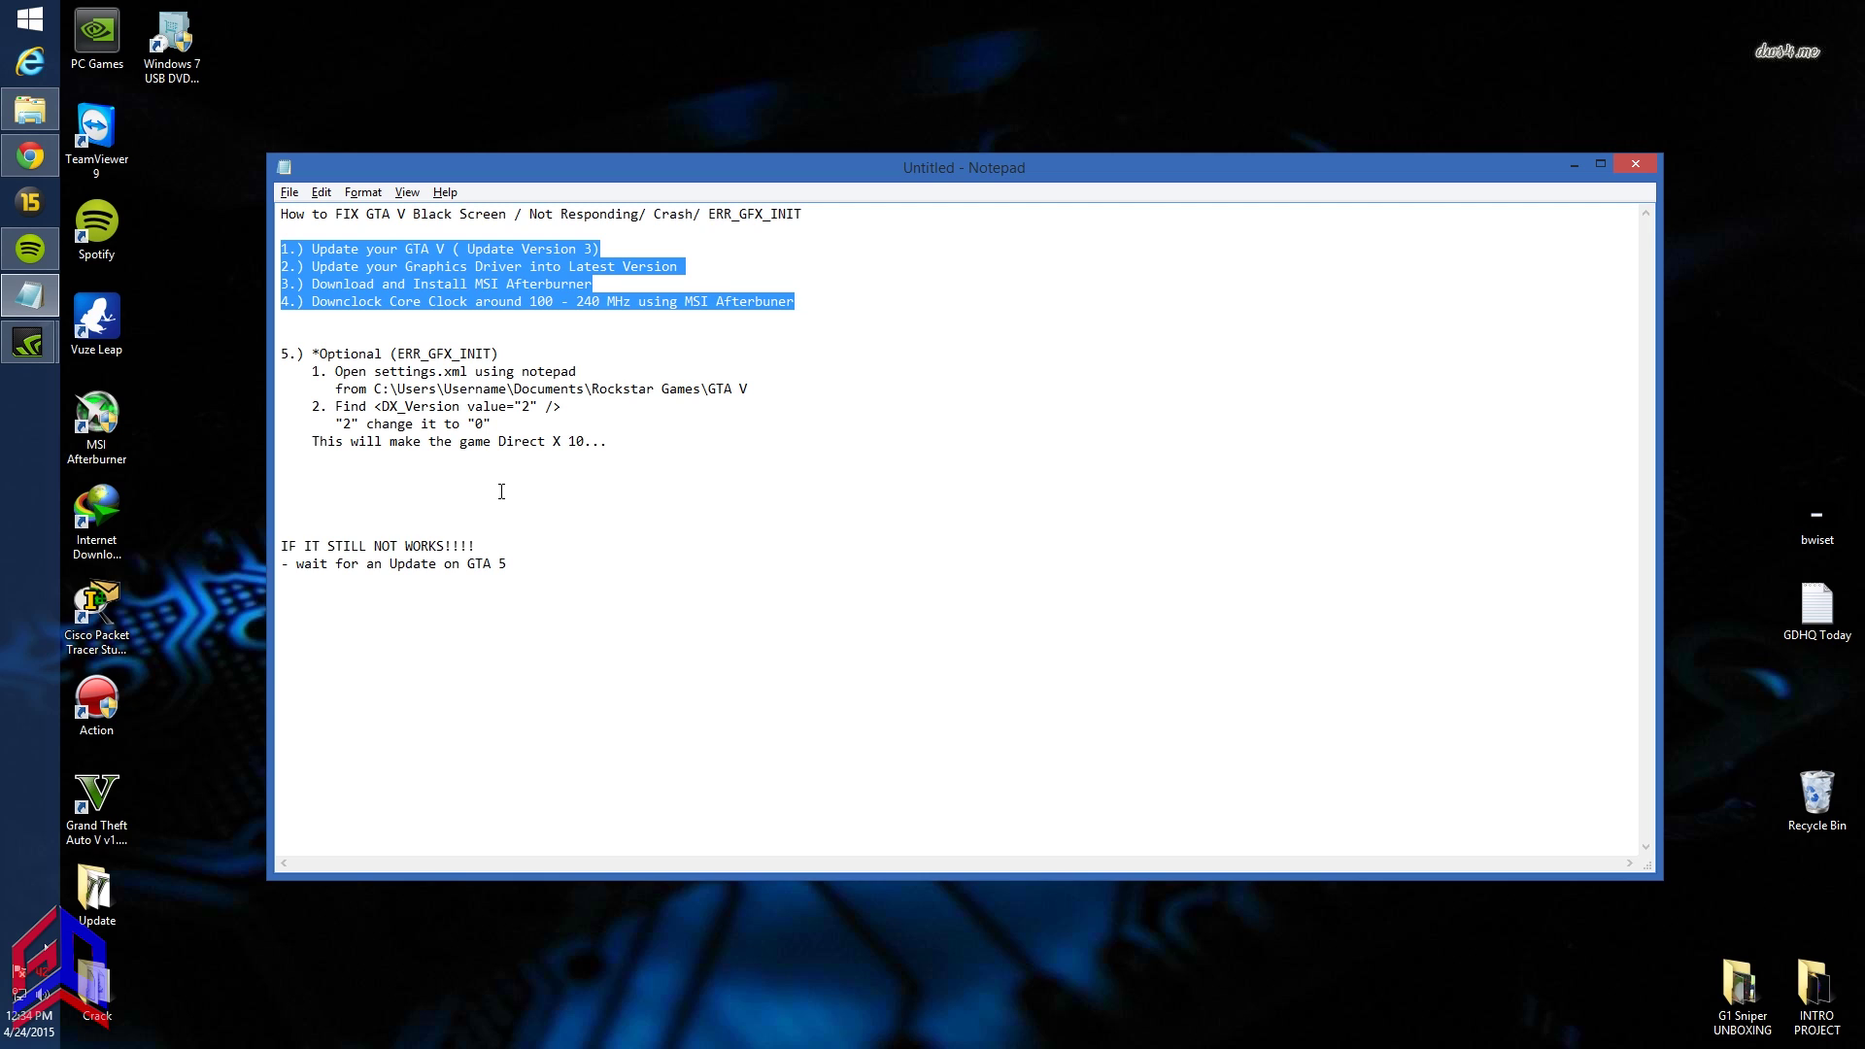
{"action": "left_click_drag", "start_coordinate": [622, 444], "coordinate": [213, 345]}
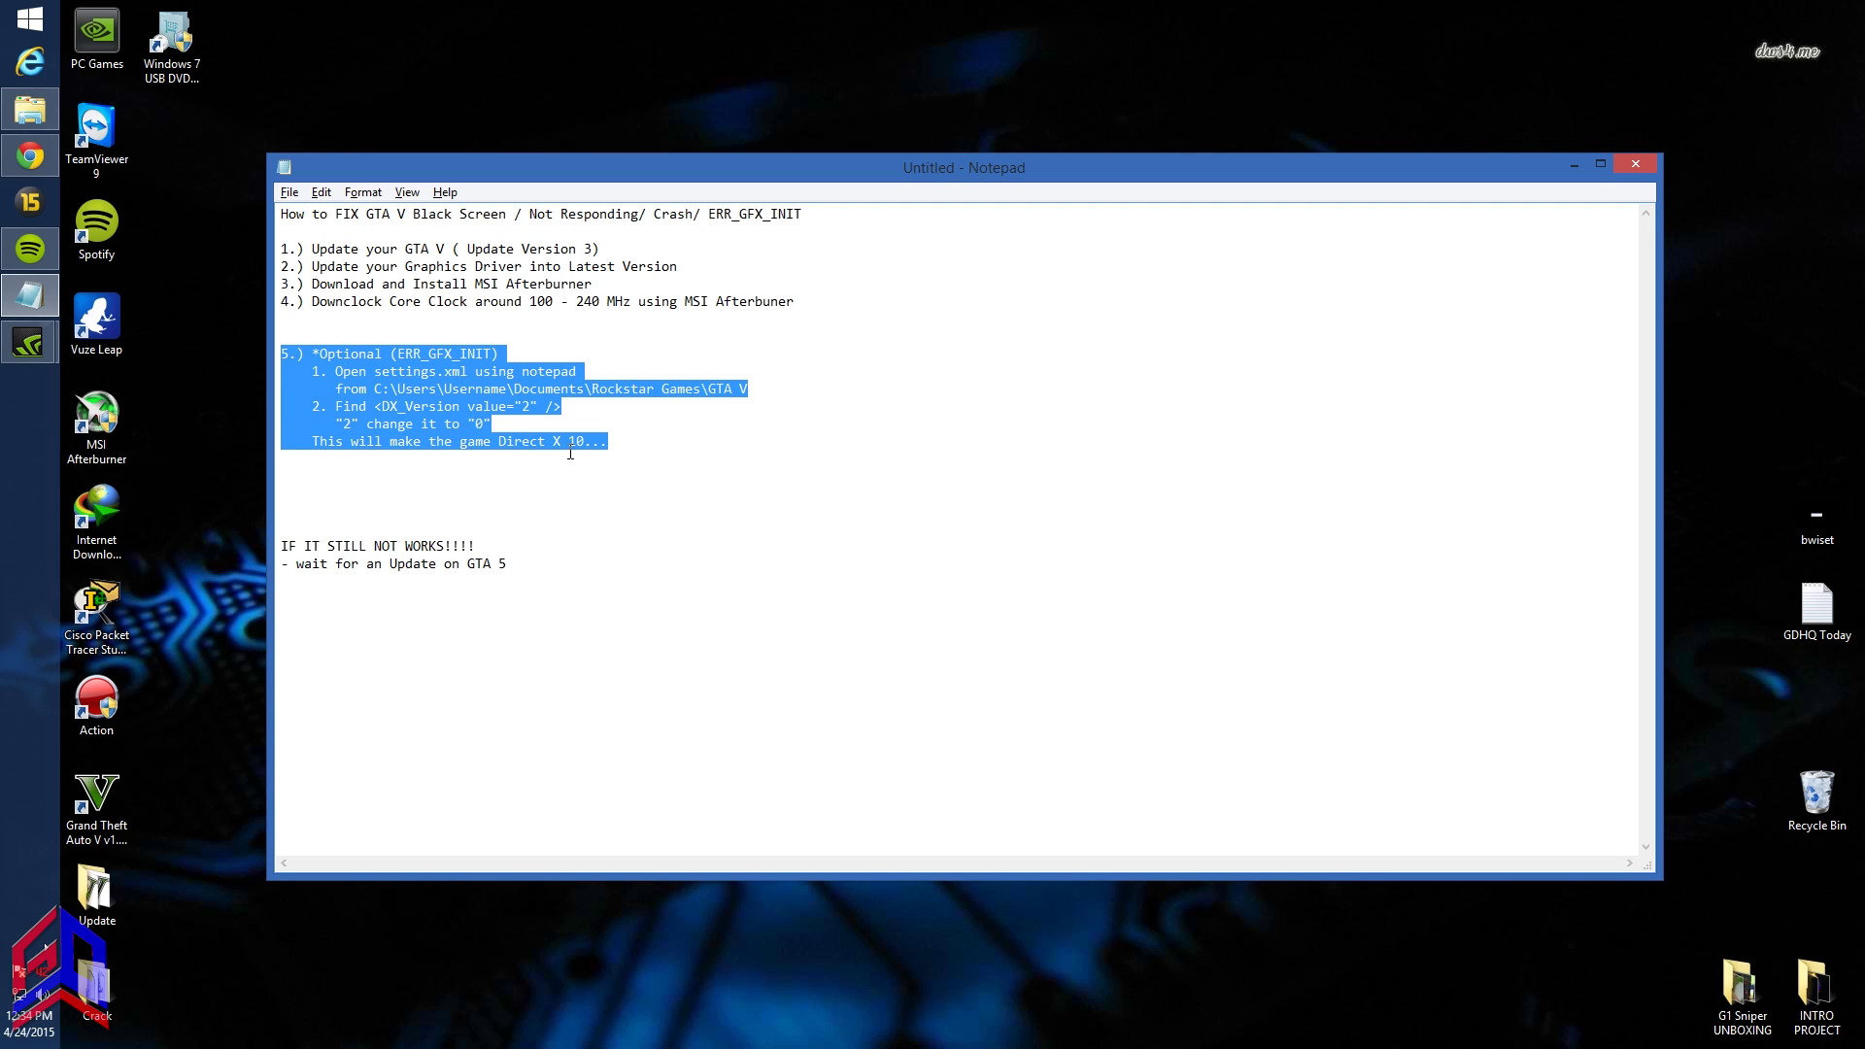
- Highlight step 5 again, then steps 2–4, to point them out in the guide
{"action": "left_click", "coordinate": [645, 459]}
{"action": "left_click_drag", "start_coordinate": [612, 444], "coordinate": [287, 337]}
{"action": "left_click", "coordinate": [601, 503]}
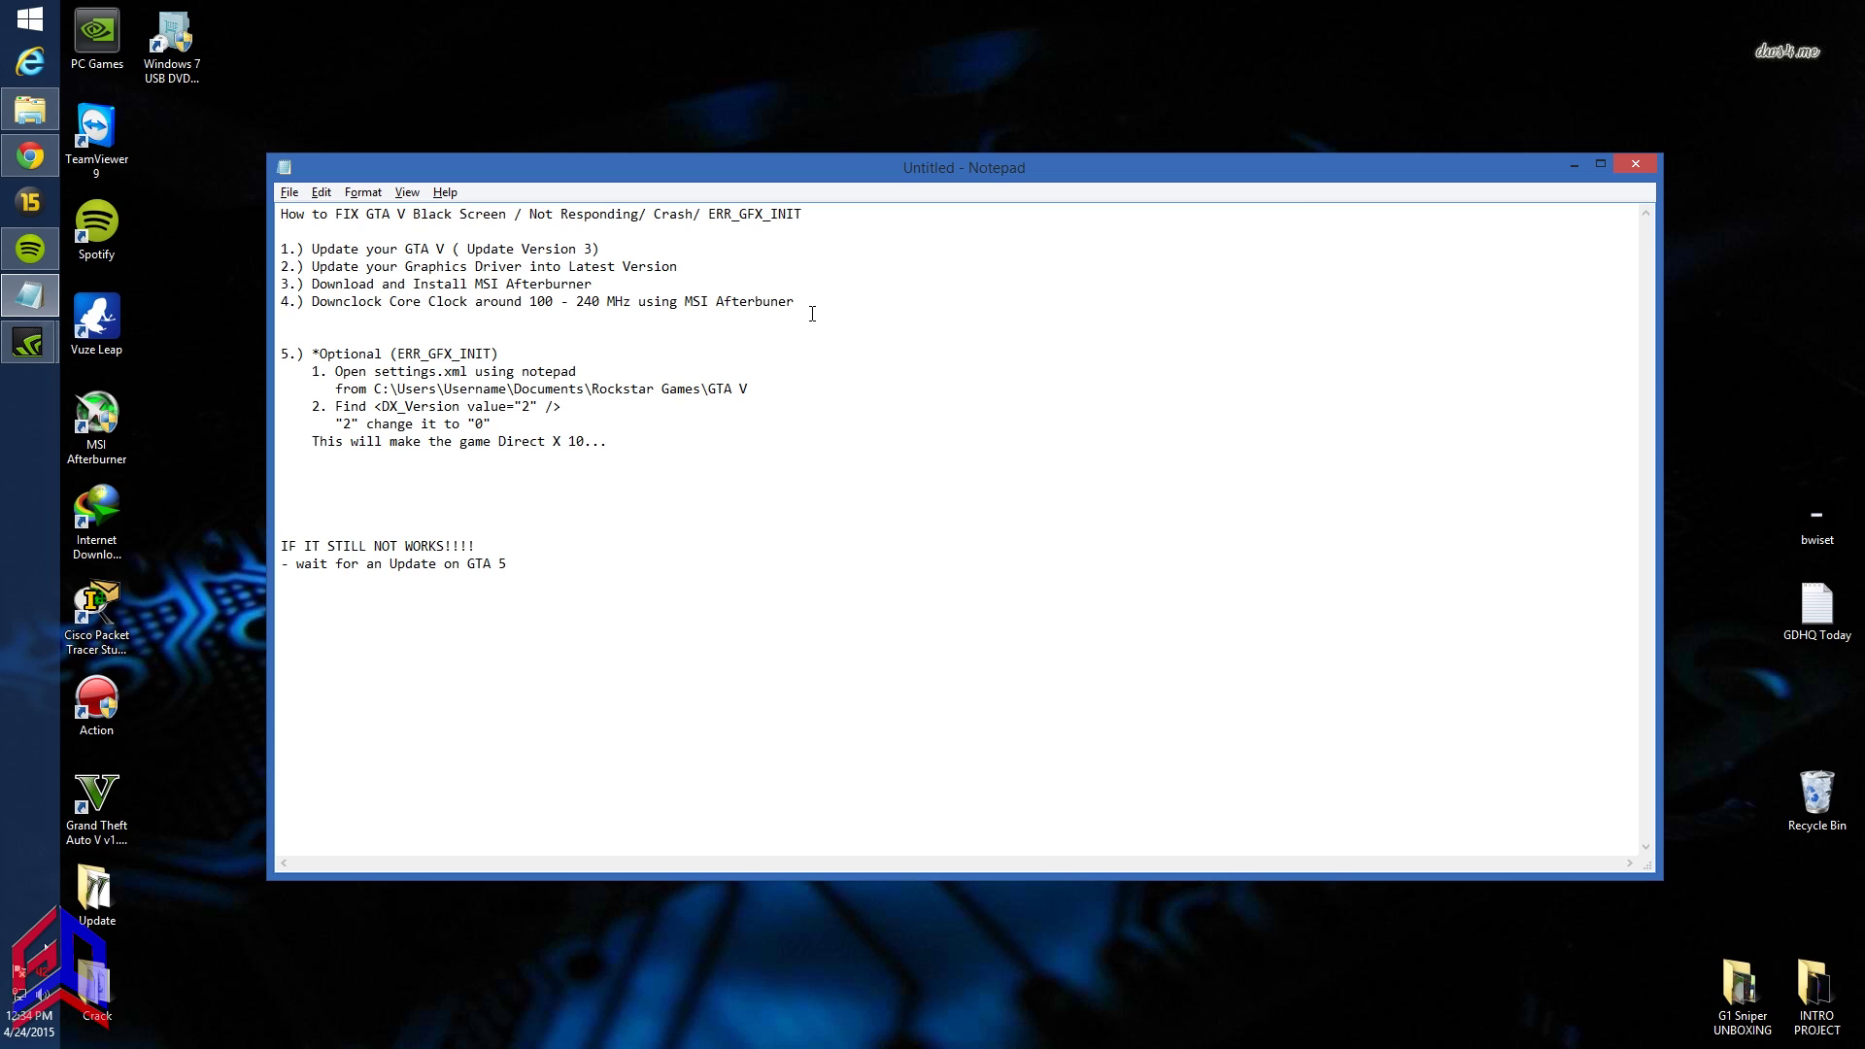
{"action": "left_click_drag", "start_coordinate": [812, 312], "coordinate": [253, 251]}
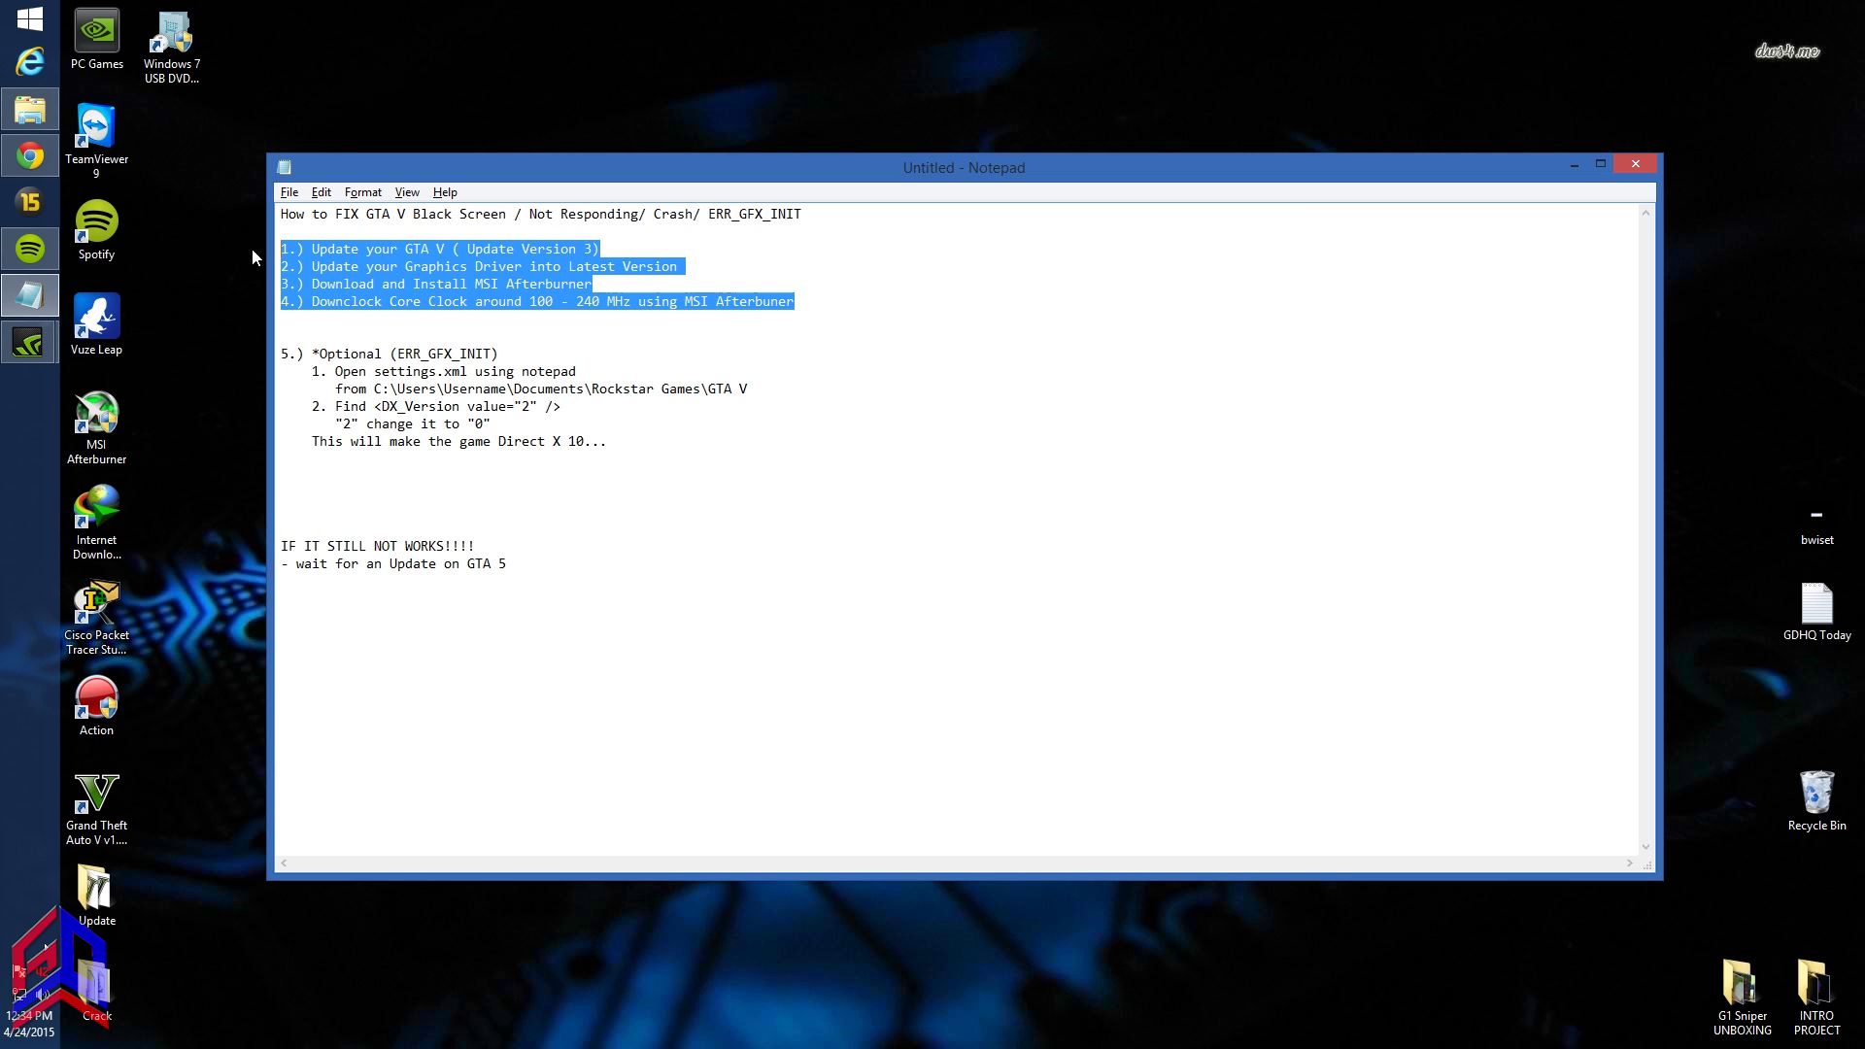
{"action": "left_click", "coordinate": [649, 573]}
{"action": "mouse_move", "coordinate": [21, 173]}
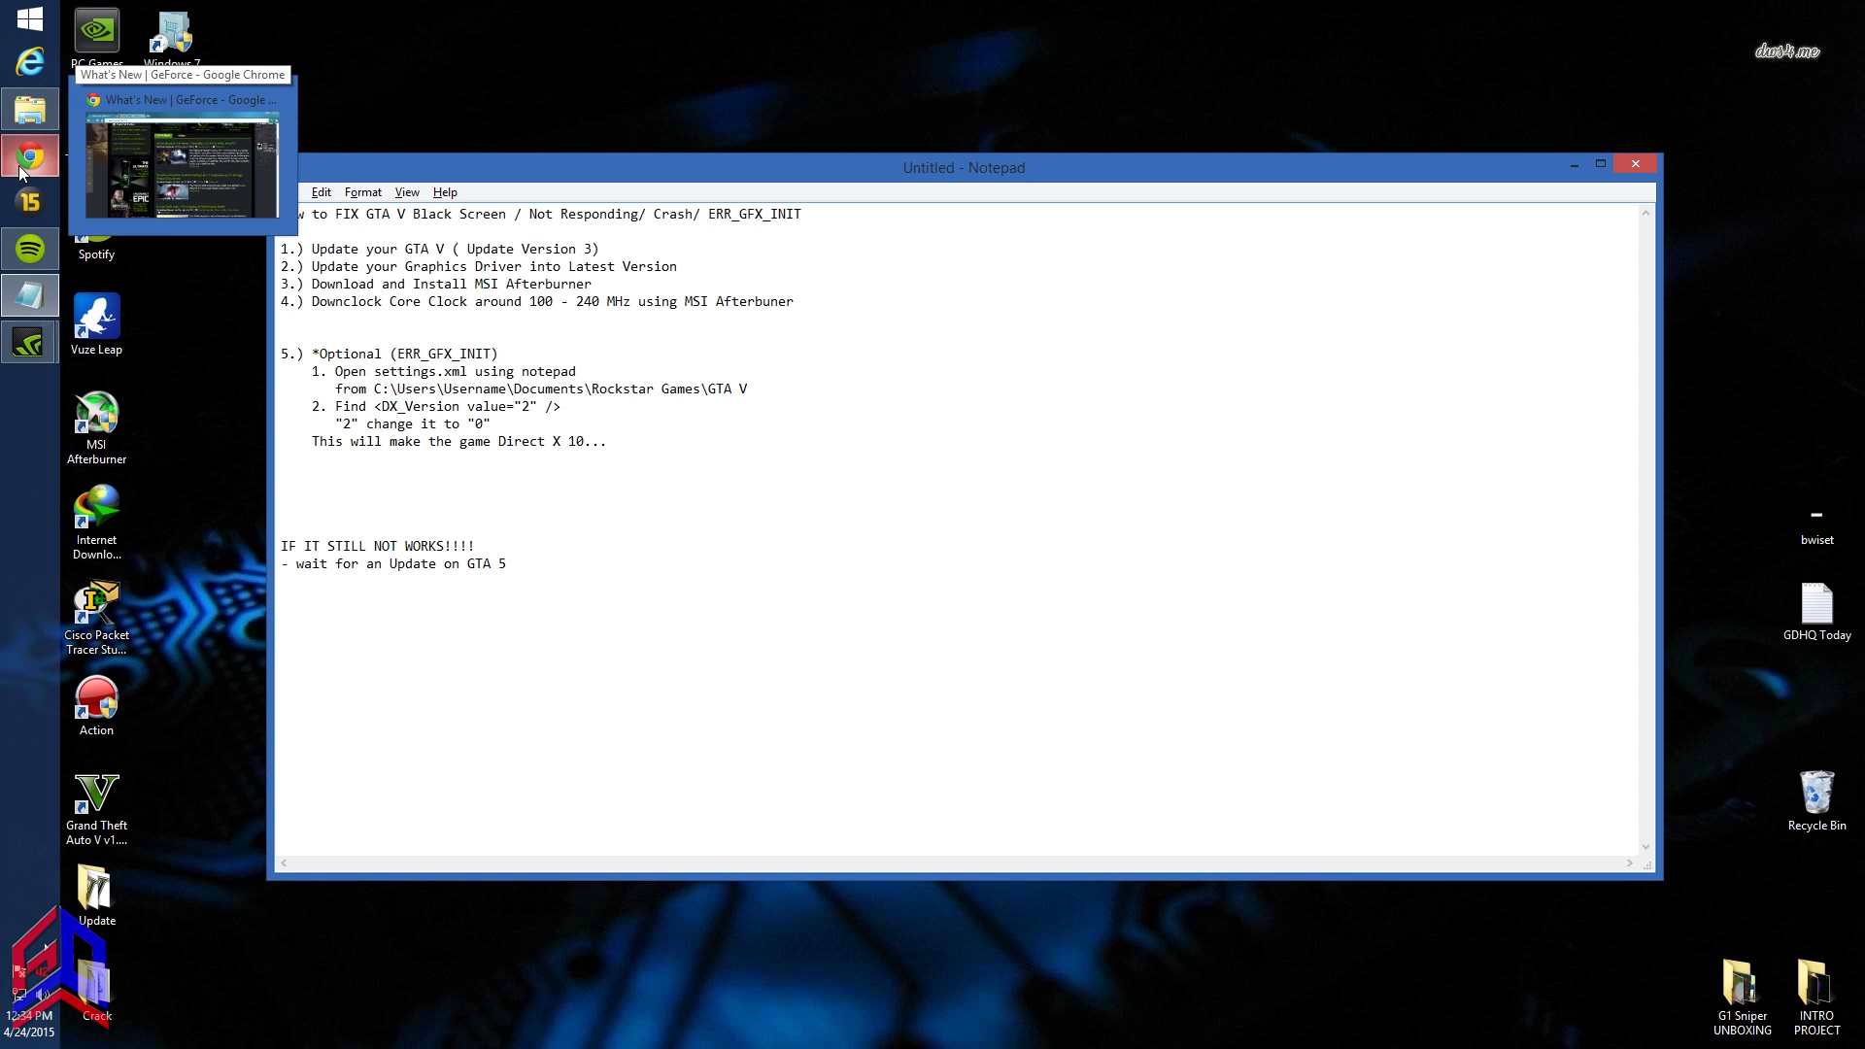
- Restore Chrome and switch to the GAMEDEX HQ - The DELBROTECH Channel tab
{"action": "left_click", "coordinate": [21, 173]}
{"action": "left_click", "coordinate": [550, 299]}
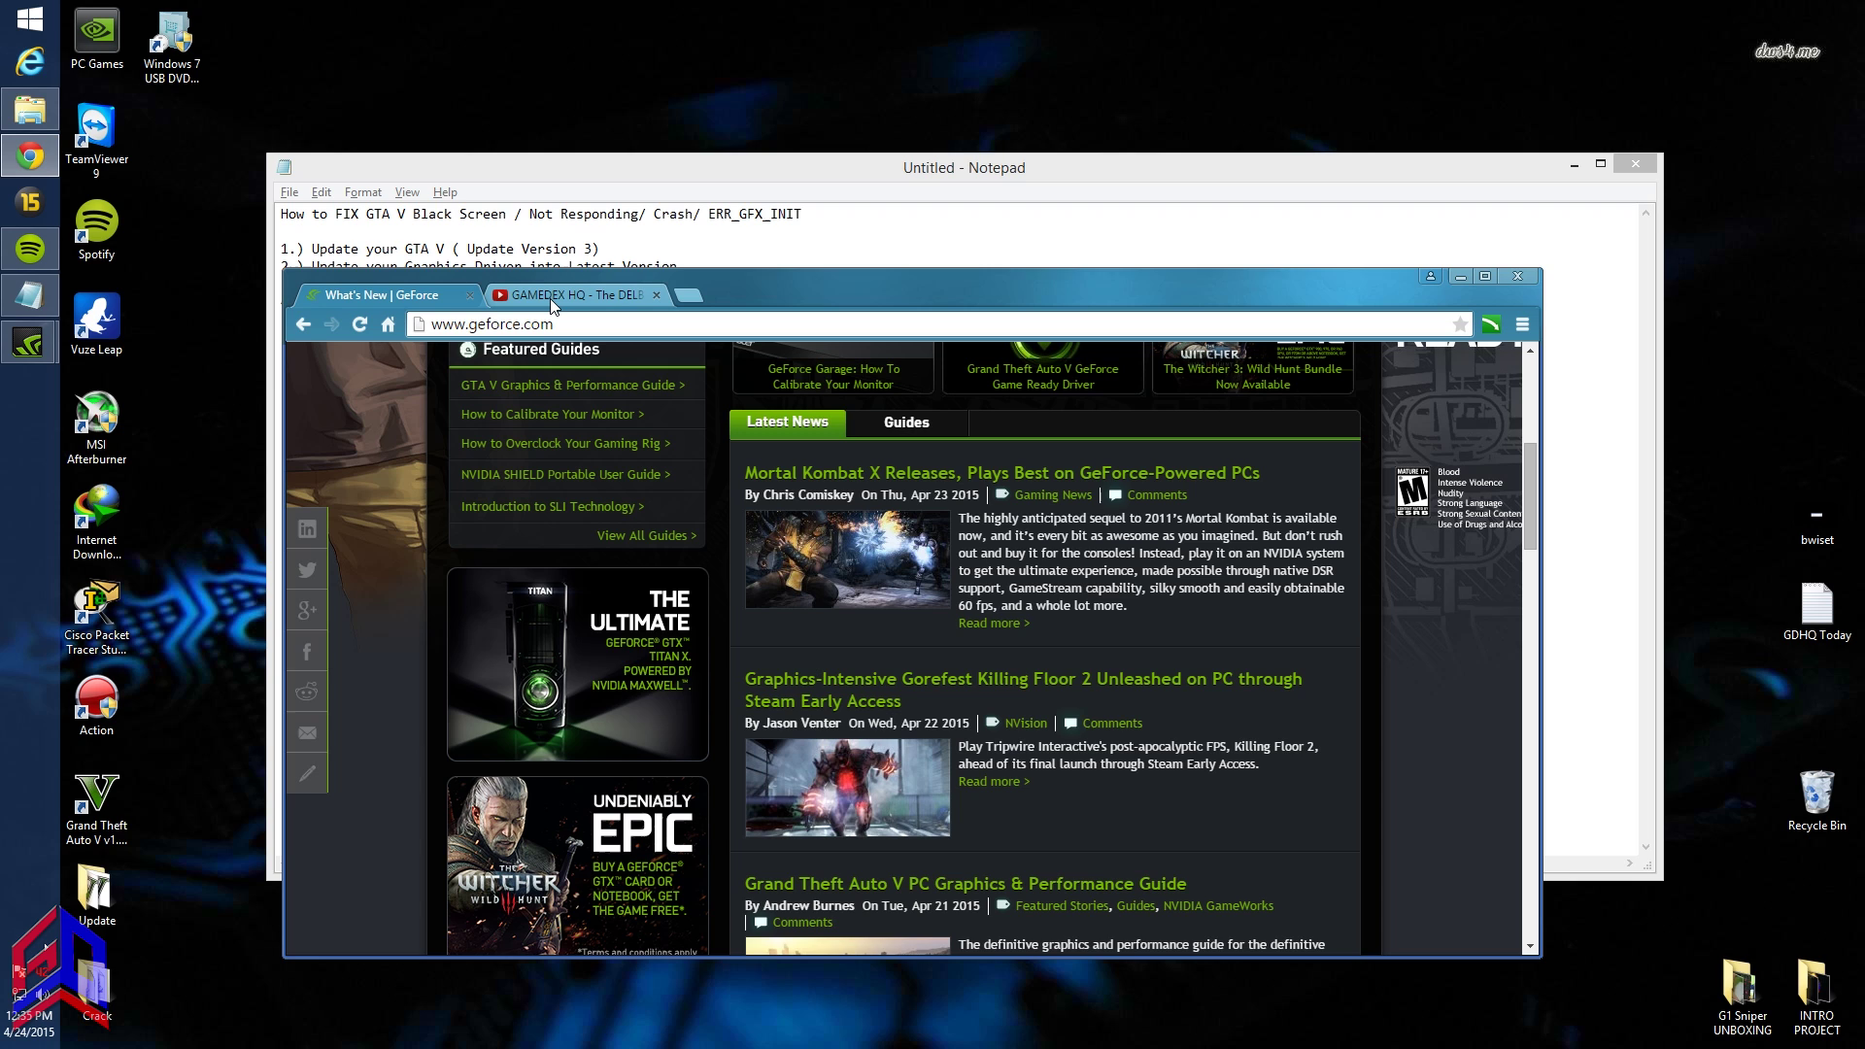